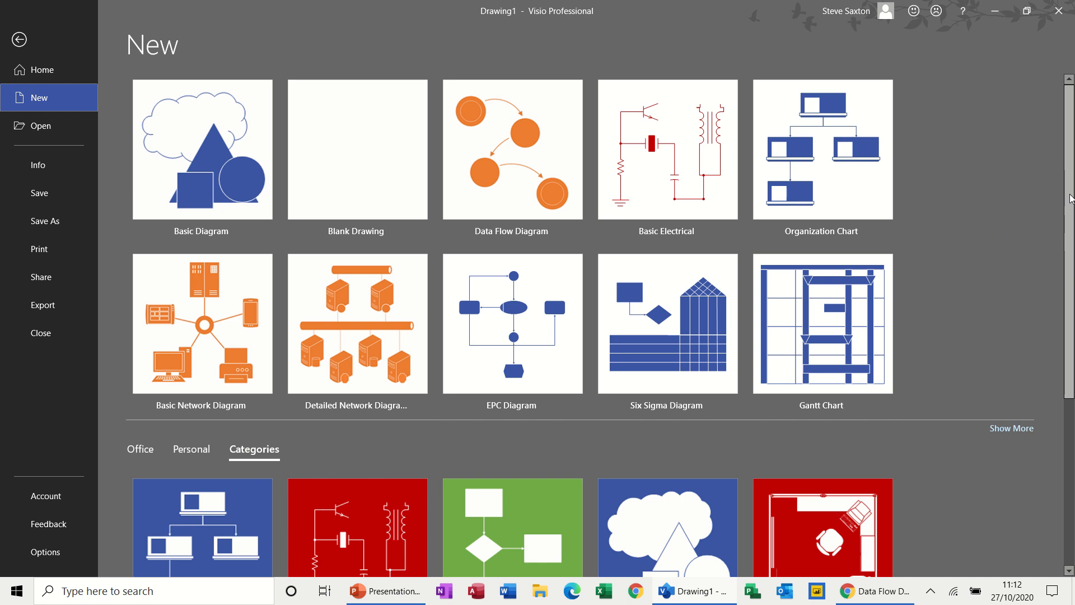
- Create a metric drawing from the Data Flow Diagram template in the Software and Database category
left_click_drag(1073, 195, 1072, 366)
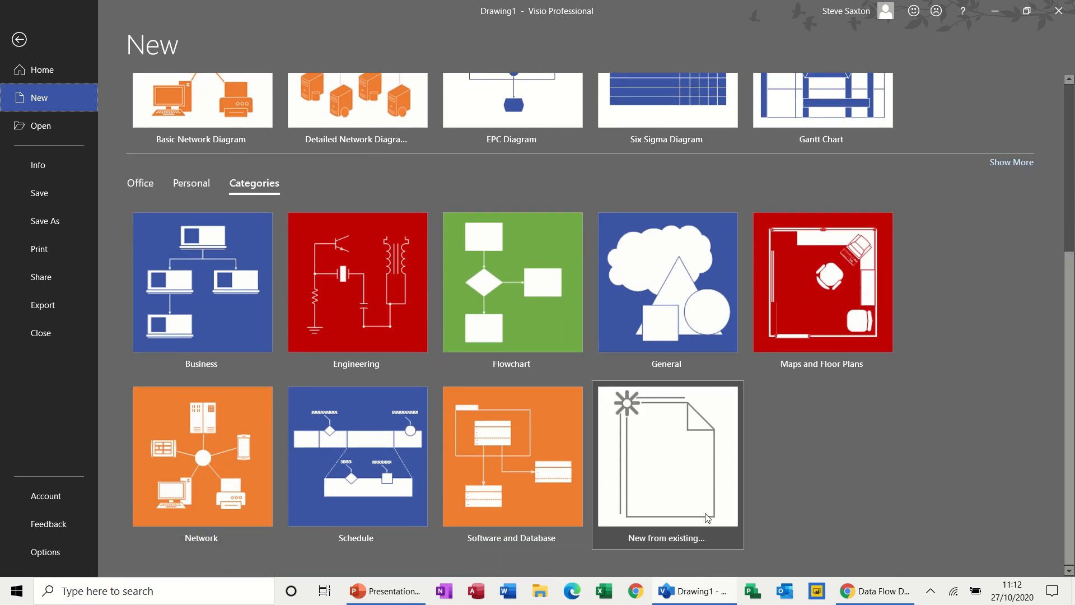
left_click(537, 510)
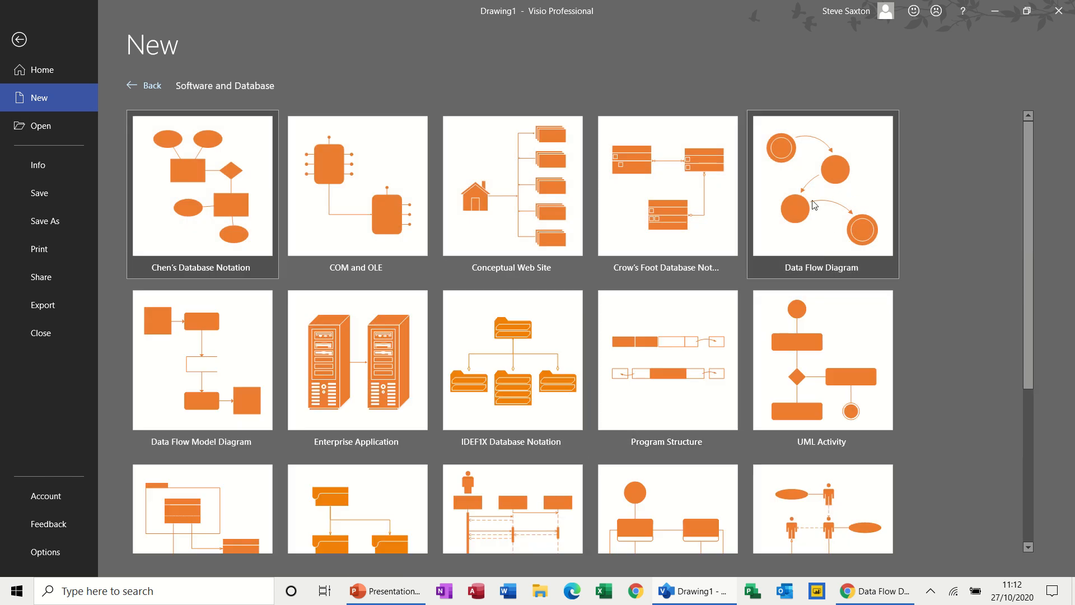
left_click(825, 228)
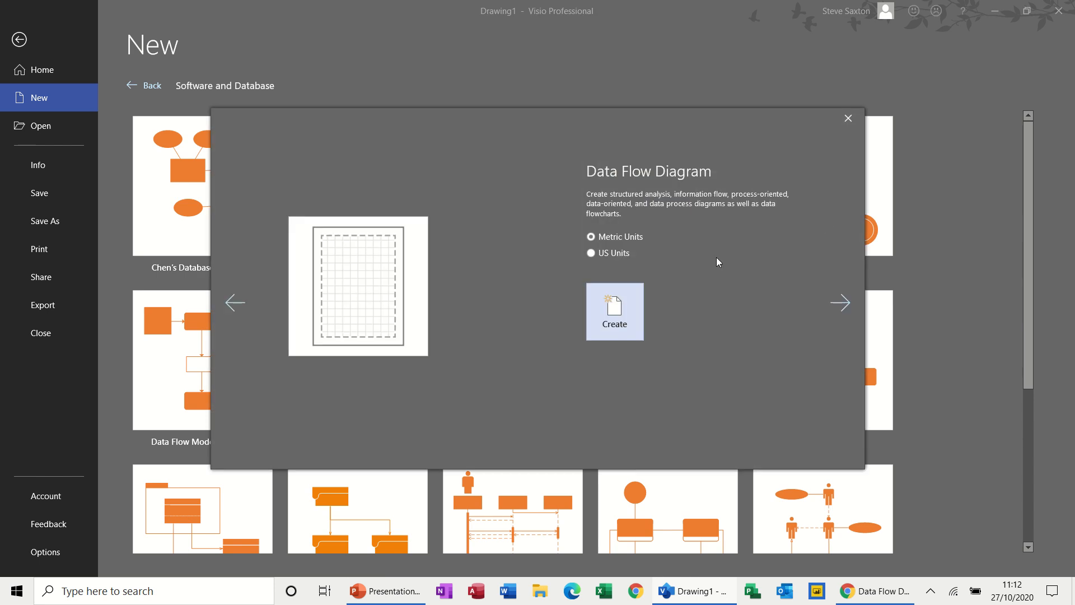
left_click(615, 311)
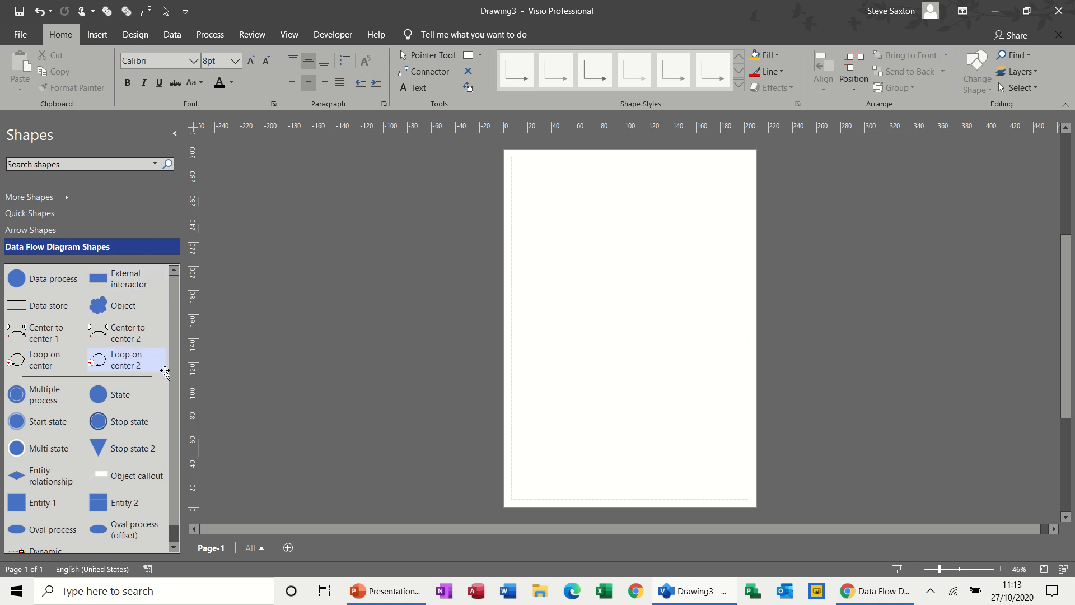
- Add an External interactor shape near the upper-left corner of the page
mouse_move(165, 373)
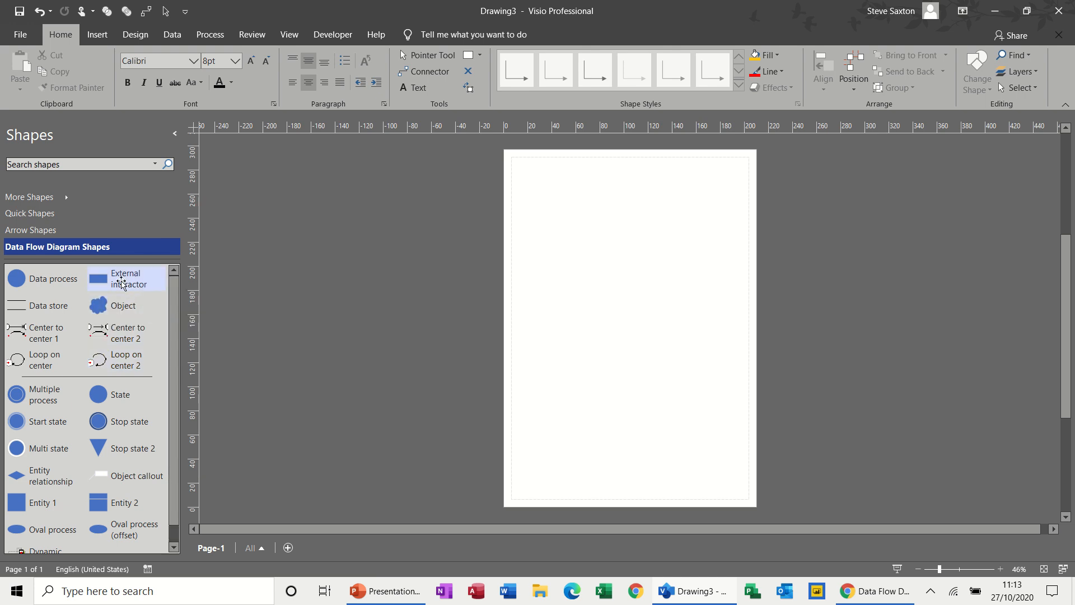
left_click_drag(119, 283, 540, 195)
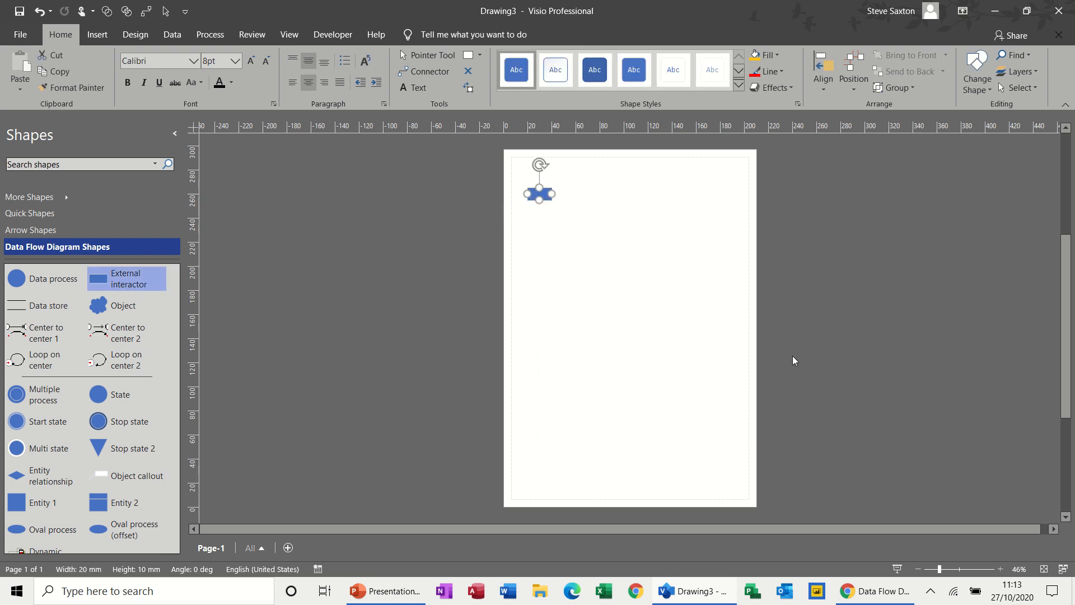
left_click(1000, 569)
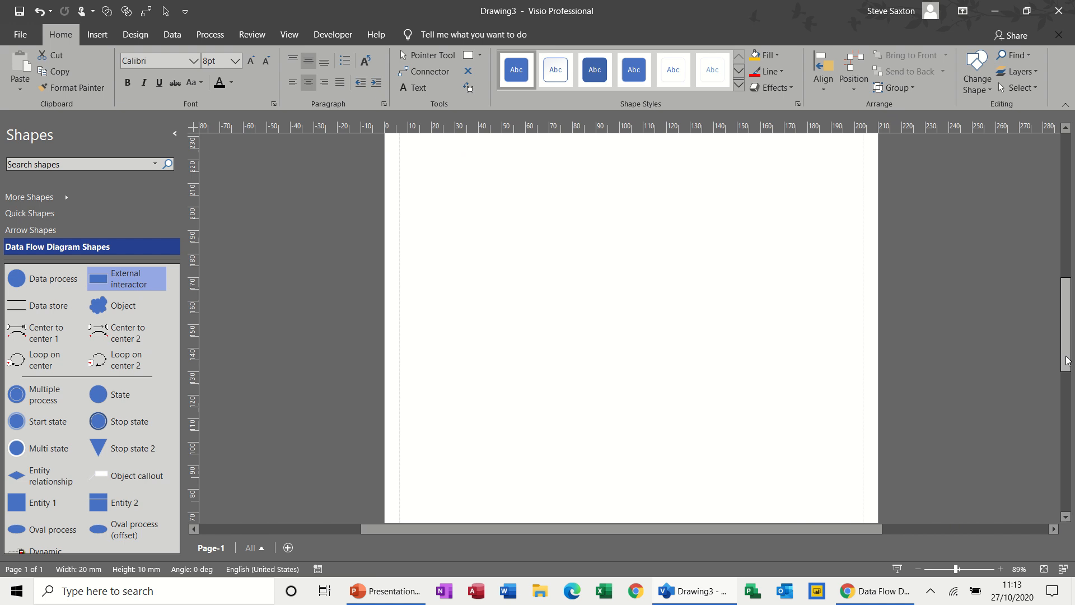
left_click_drag(1066, 361, 1066, 321)
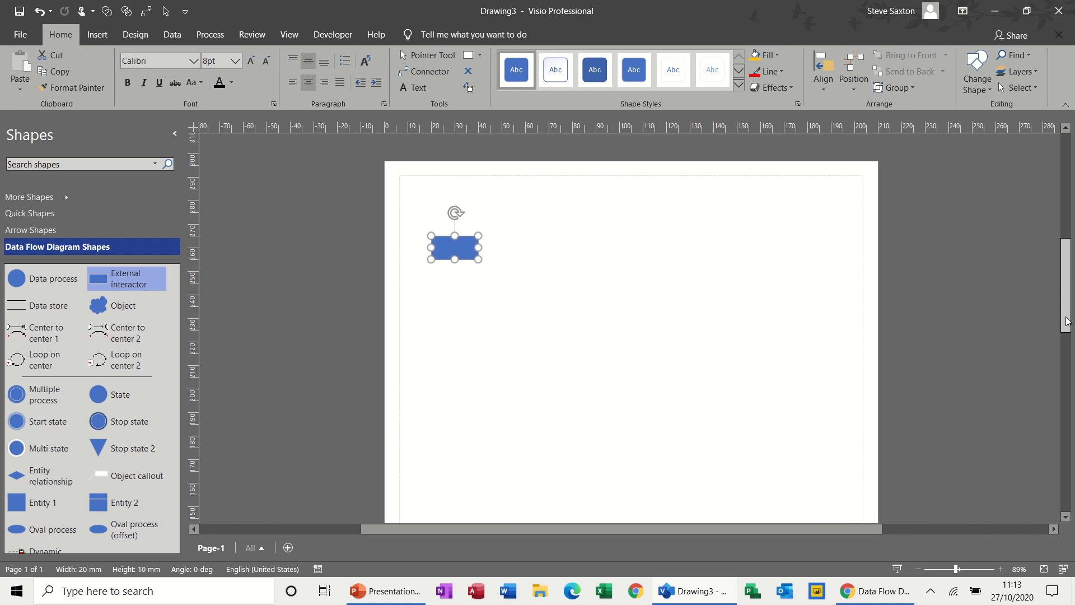
left_click(448, 305)
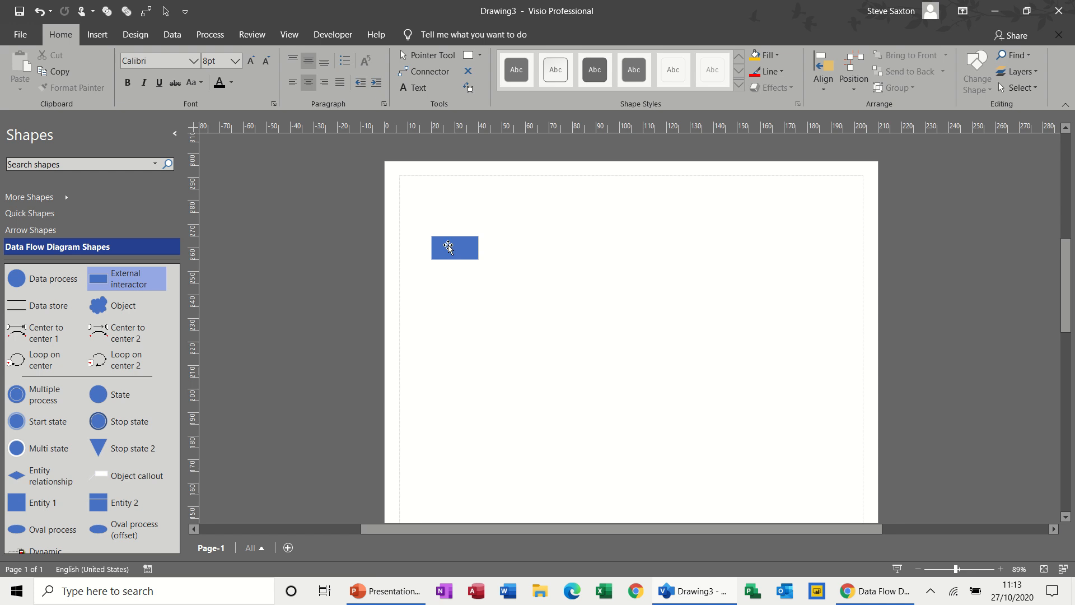
- Label the External interactor shape "Customer"
left_click(453, 253)
double_click(453, 252)
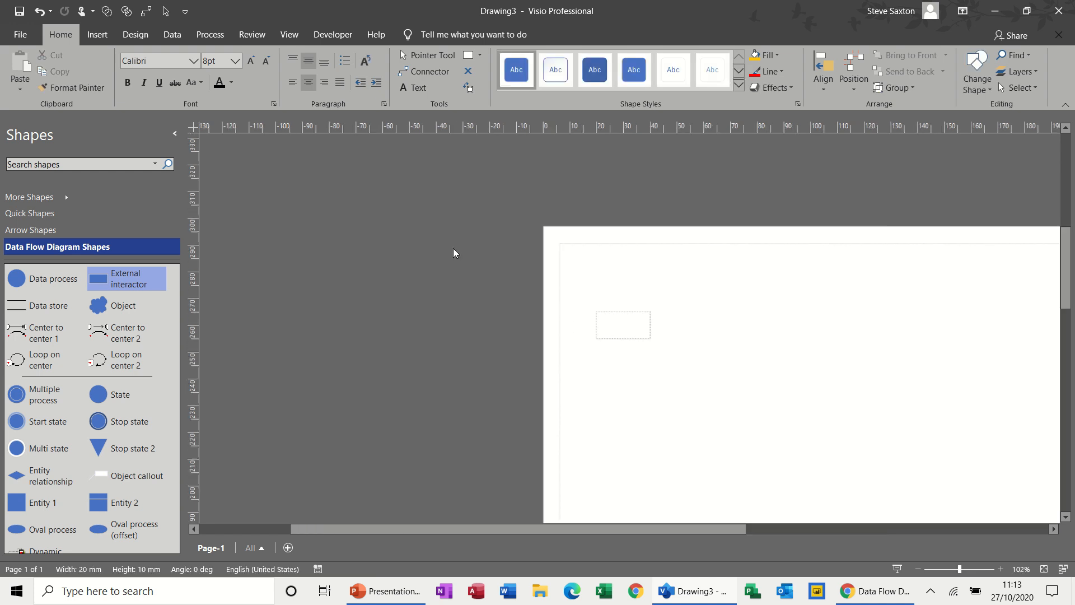
left_click(606, 454)
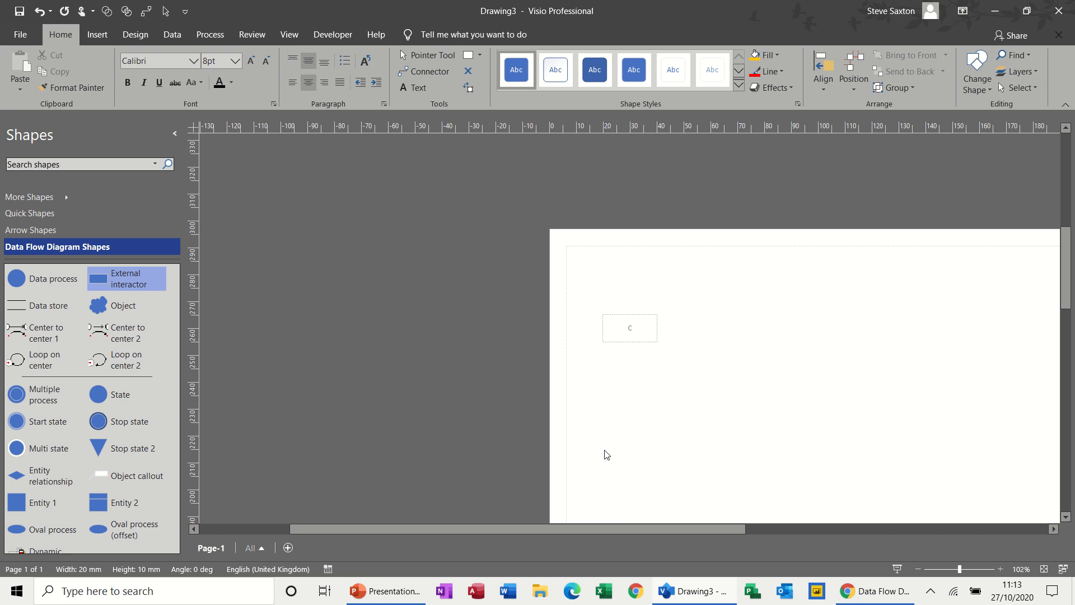
type("ustomer")
left_click(671, 415)
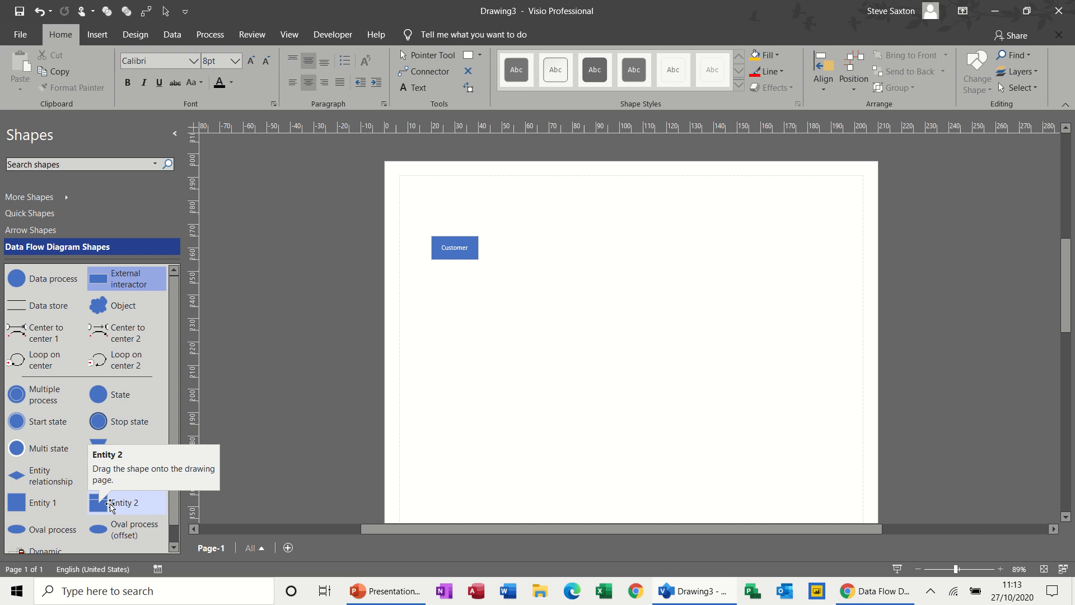
- Add an Entity 2 shape to the right of Customer, with "1.0" in its header and "Booking" in its body
mouse_move(110, 506)
left_mouse_down()
mouse_move(444, 392)
mouse_move(551, 265)
left_mouse_up()
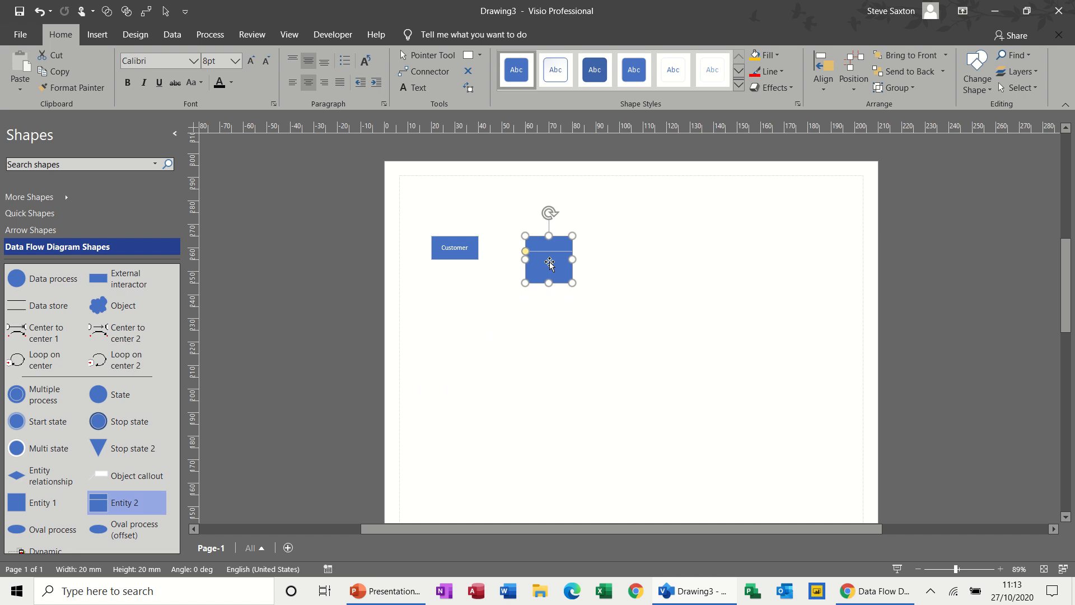
left_click(550, 248)
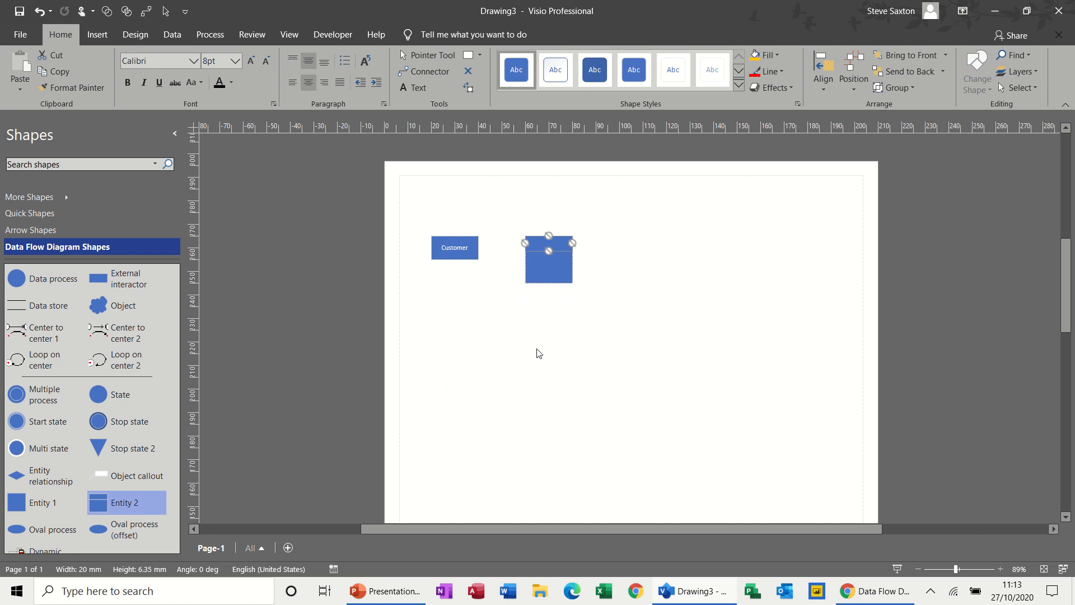
type("1")
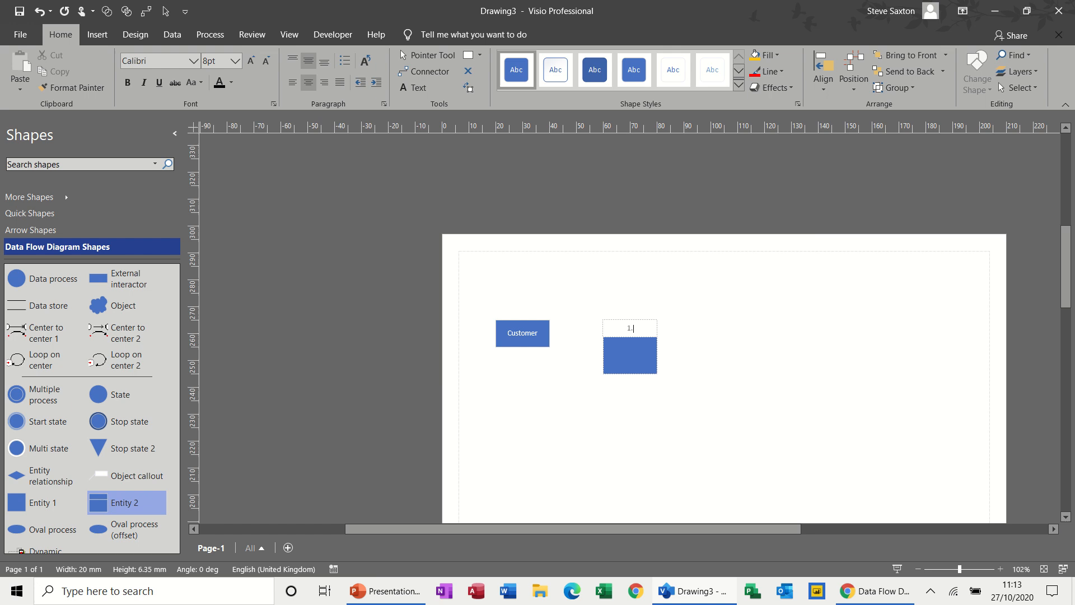
left_click(629, 353)
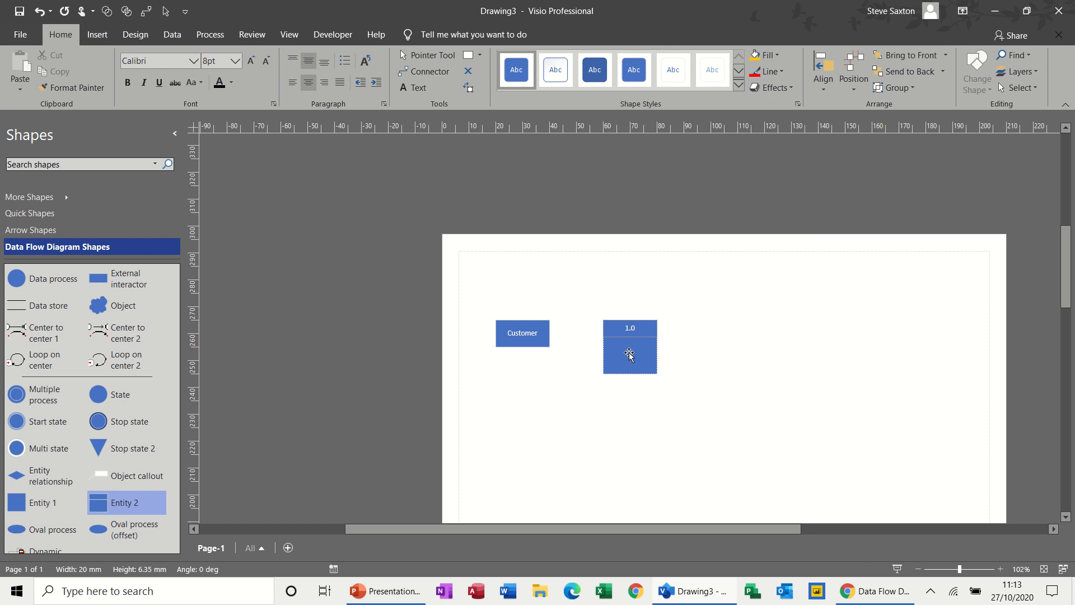
type("Boo")
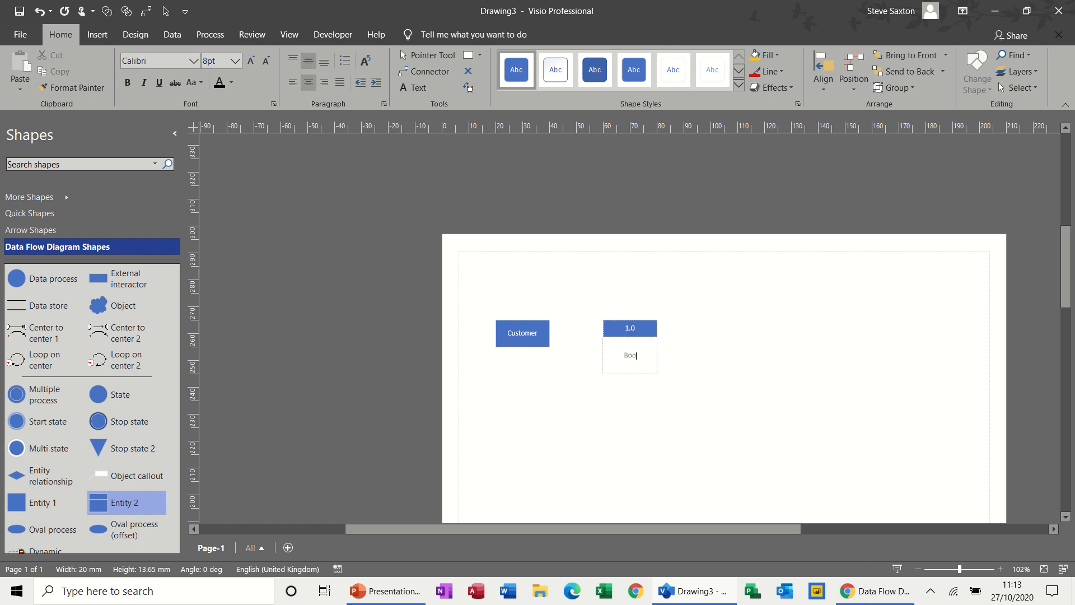
type("king")
left_click(693, 392)
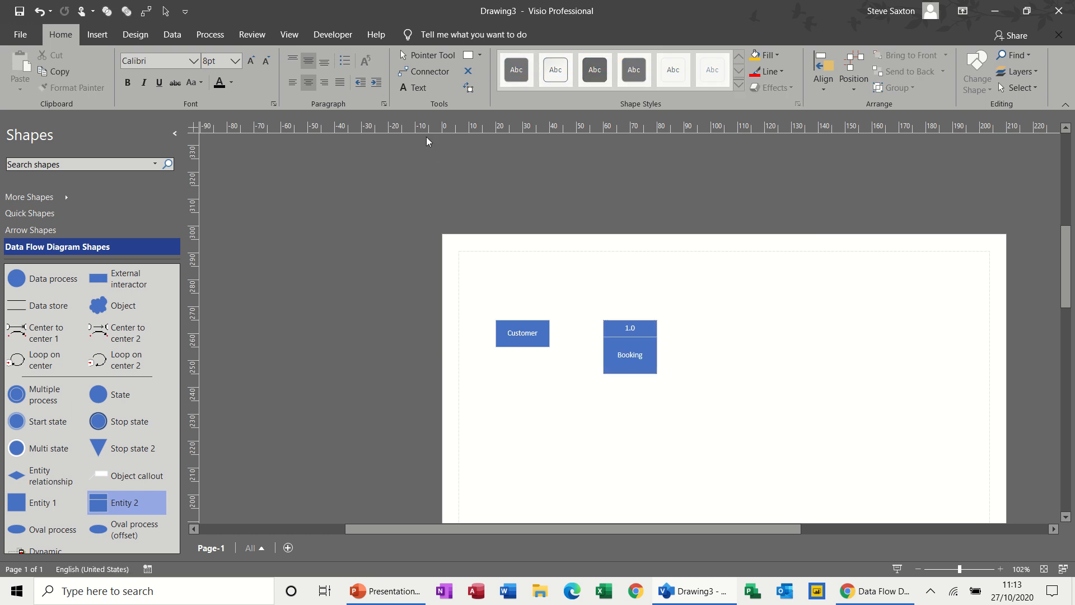
- Connect the right side of the Customer shape to the left side of the Booking process with a connector
left_click(422, 72)
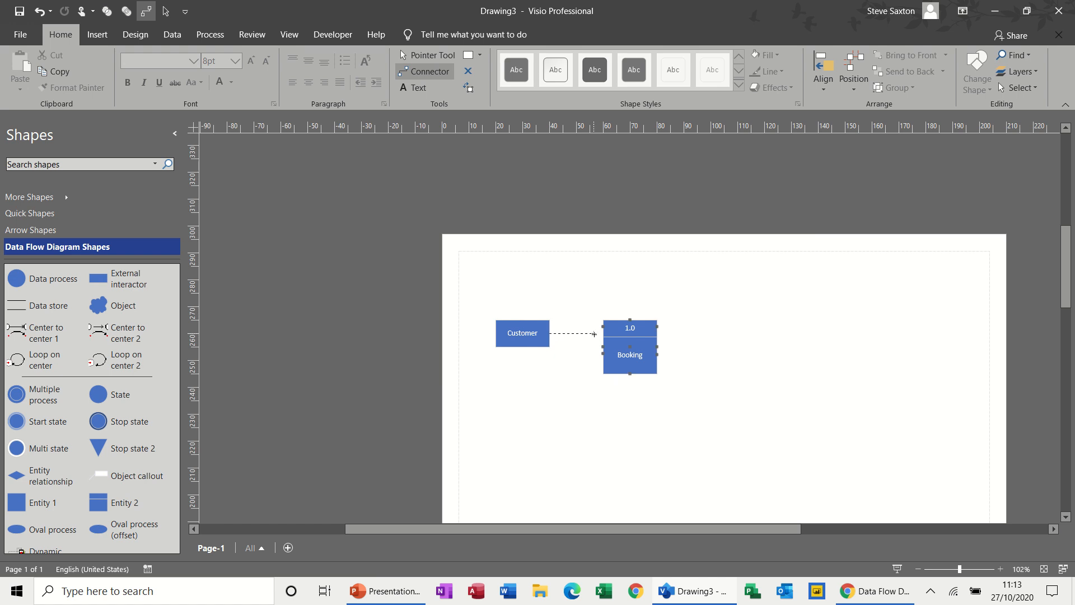
mouse_move(594, 334)
left_mouse_down()
mouse_move(614, 334)
mouse_move(603, 346)
left_mouse_up()
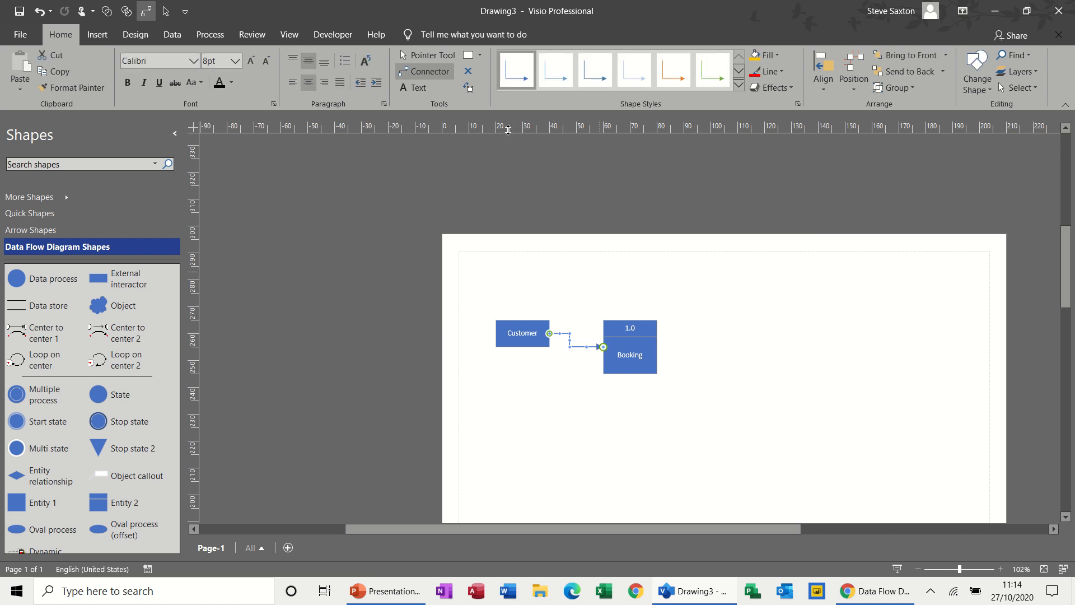
left_click(435, 56)
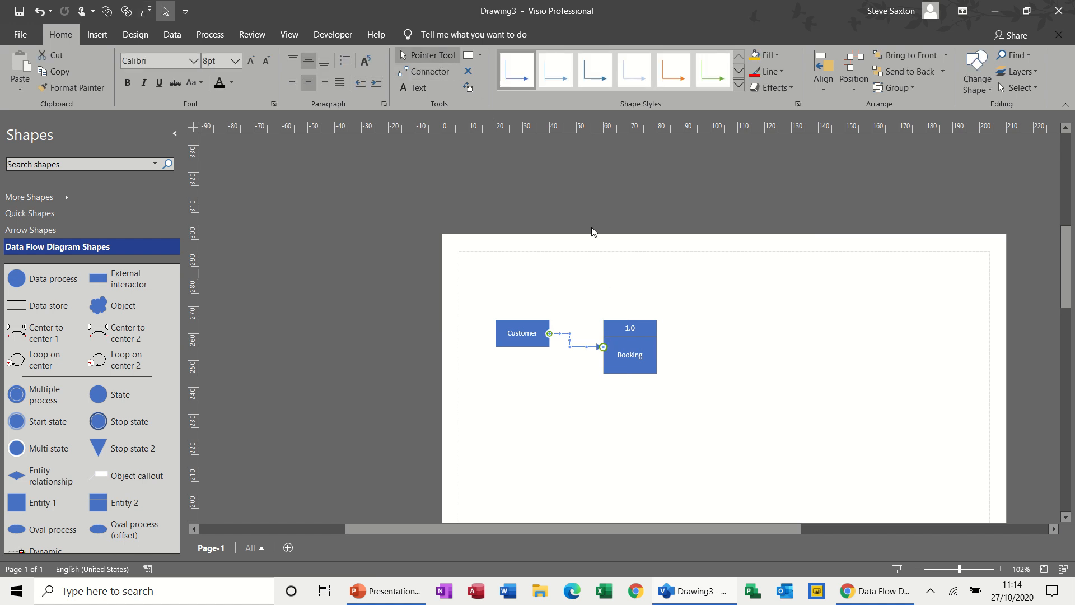
- Move the Booking process up until it is level with Customer and their connector runs straight
left_click(644, 325)
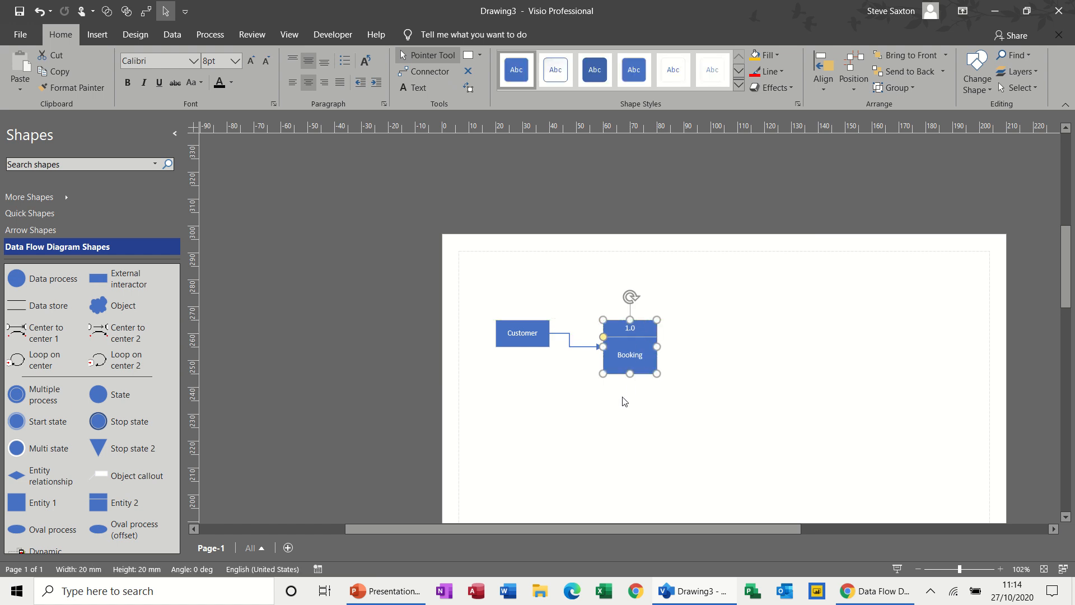
key("ctrl+z")
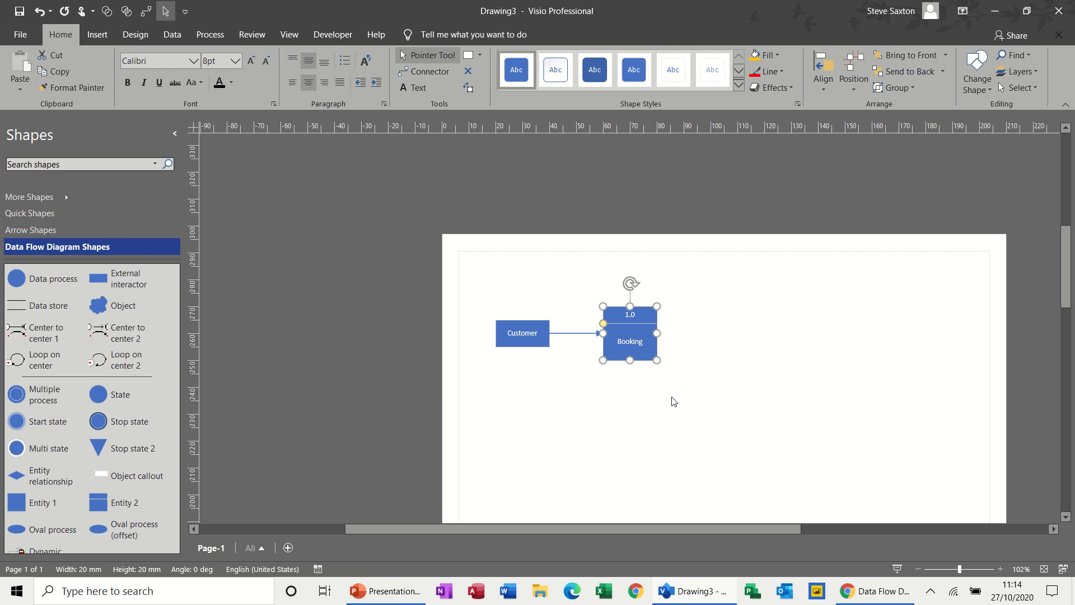
left_click(610, 345)
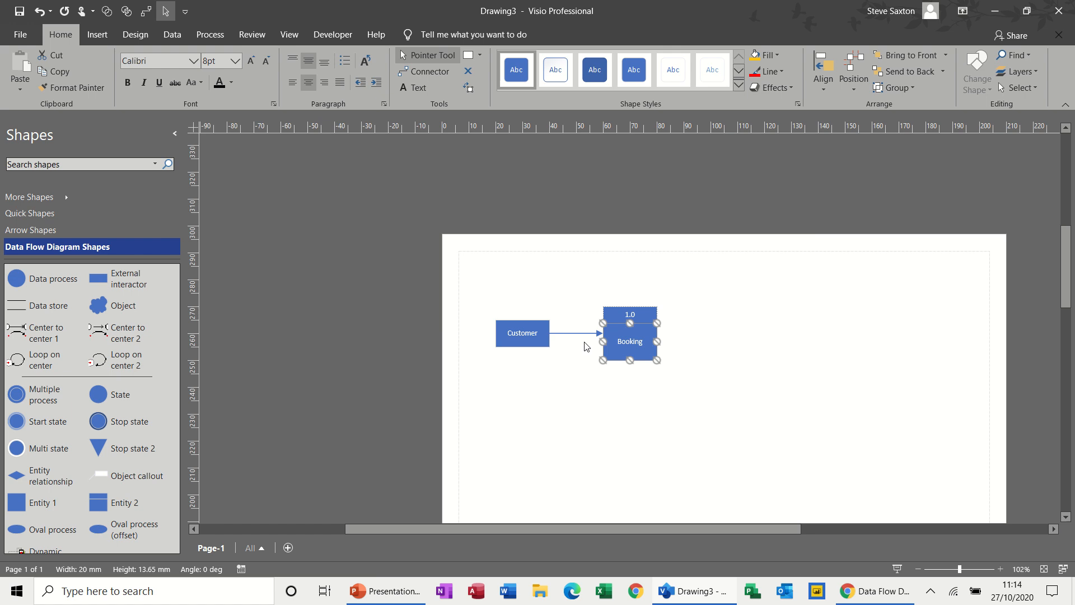
left_click(587, 346)
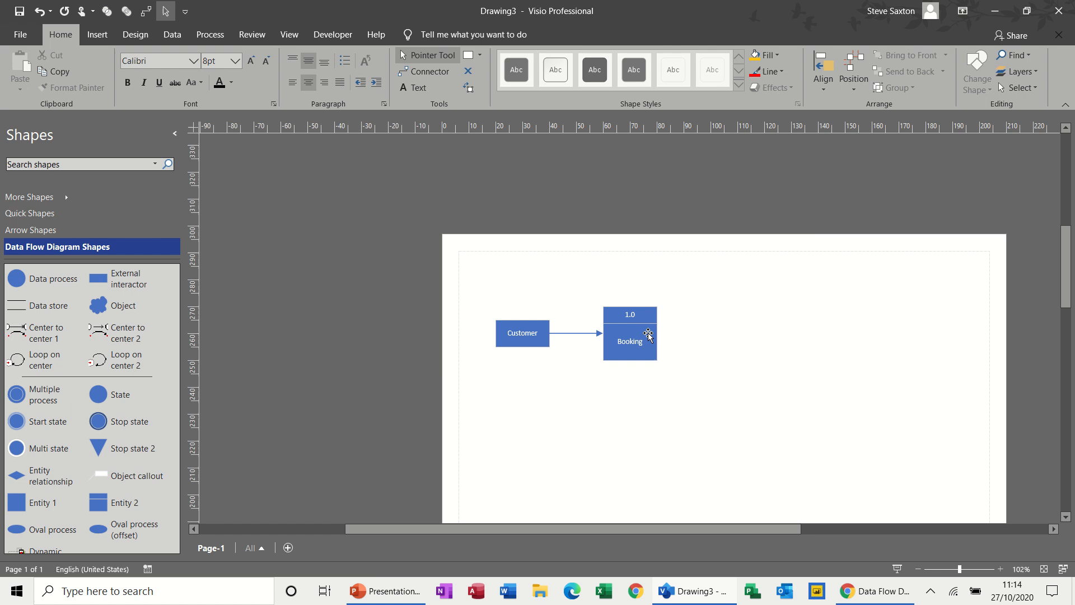
- Move the Booking process down and to the right, away from the Customer shape
left_click_drag(647, 336, 697, 370)
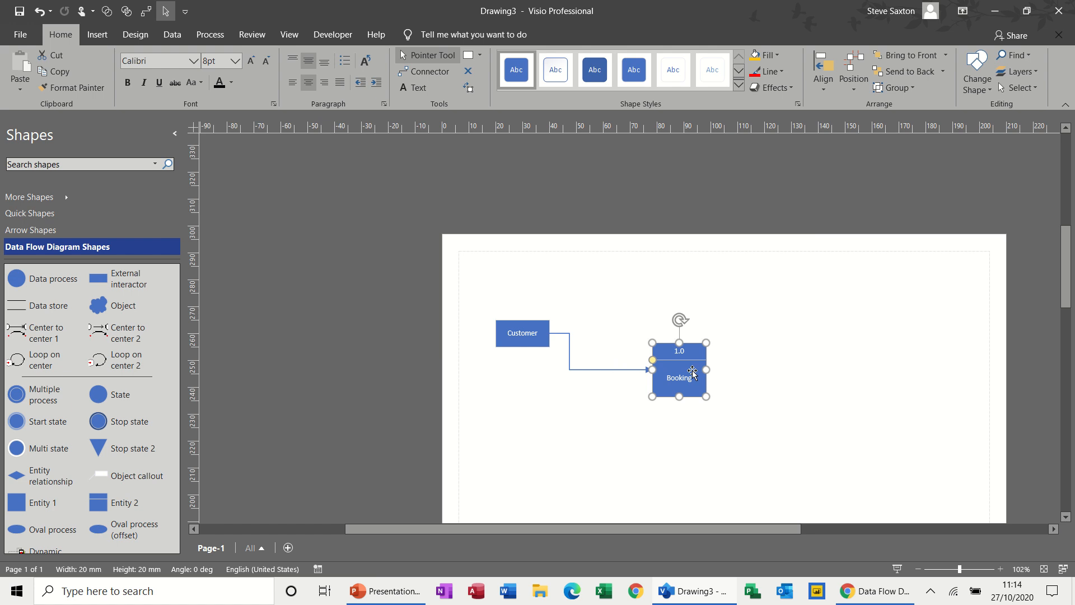
left_click_drag(692, 370, 697, 384)
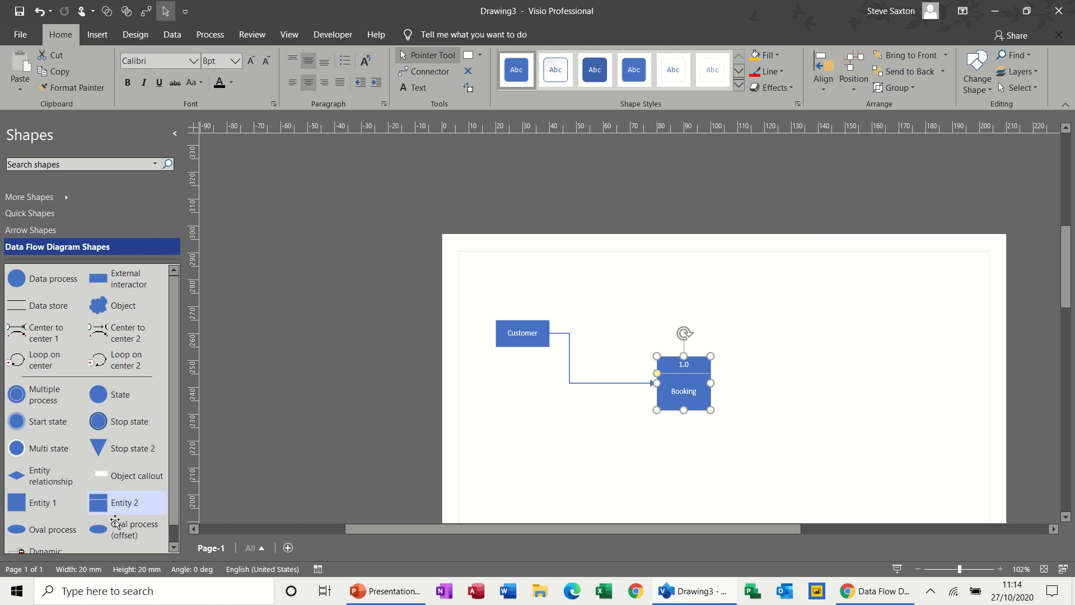
- Add an Entity 1 shape above and between Customer and Booking, and label it "Telephone"
left_click_drag(27, 507, 634, 299)
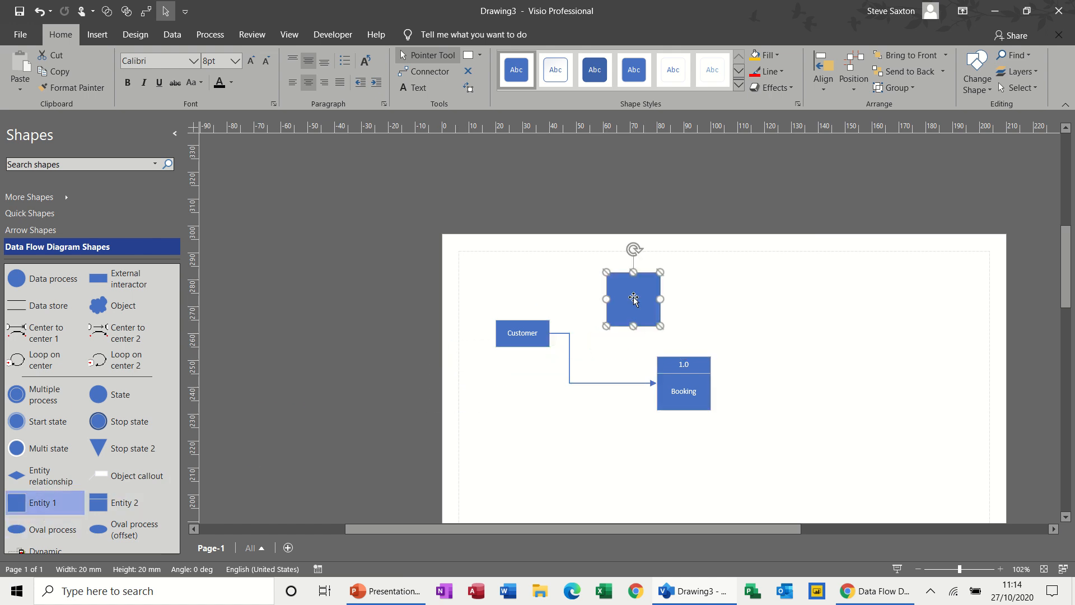
type("Tele")
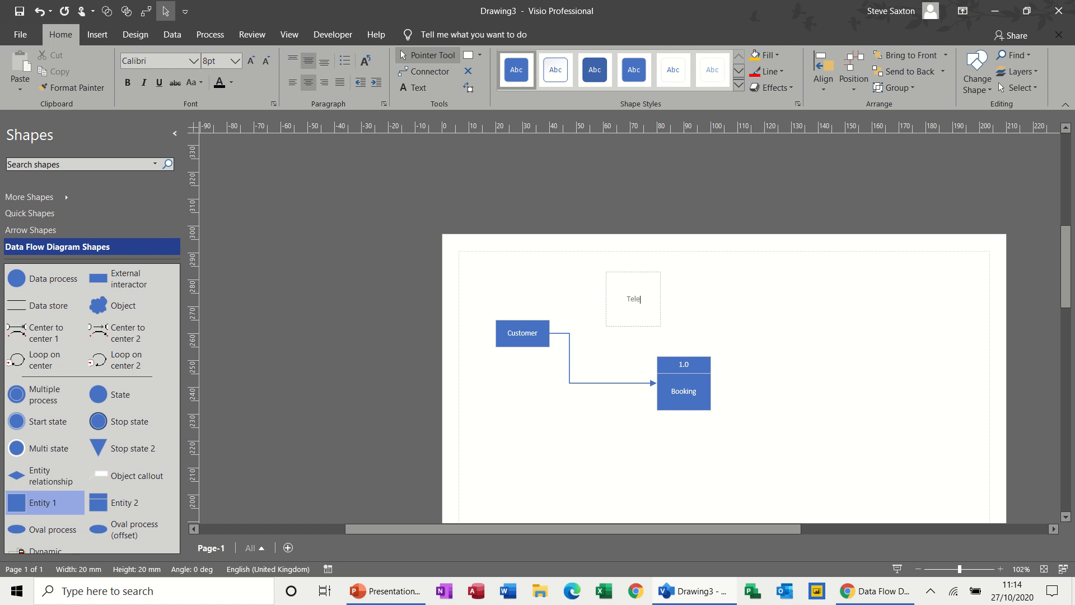
type("phone")
left_click(644, 359)
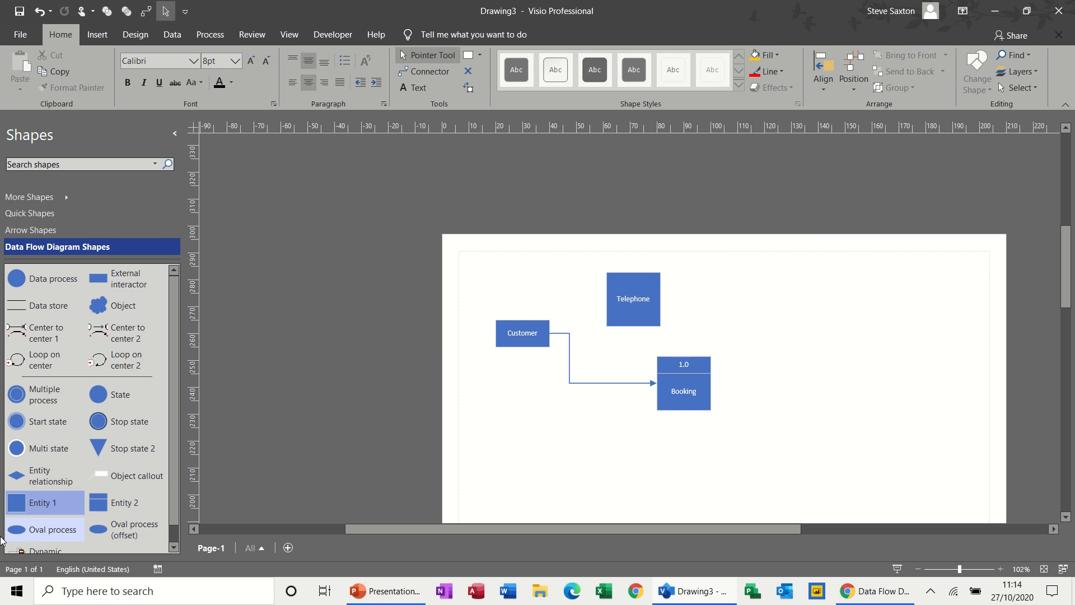
- Move Booking further right and insert an Entity 1 shape labelled "Email" below Telephone on the Customer connector
left_click_drag(34, 502, 800, 332)
left_click_drag(639, 352, 653, 392)
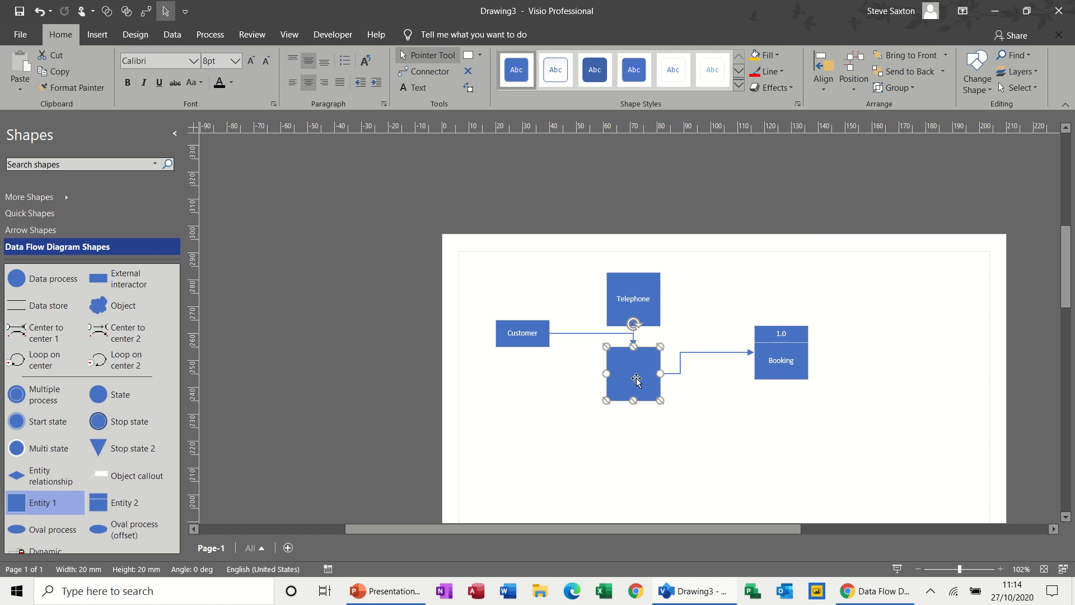
double_click(637, 378)
type("Email")
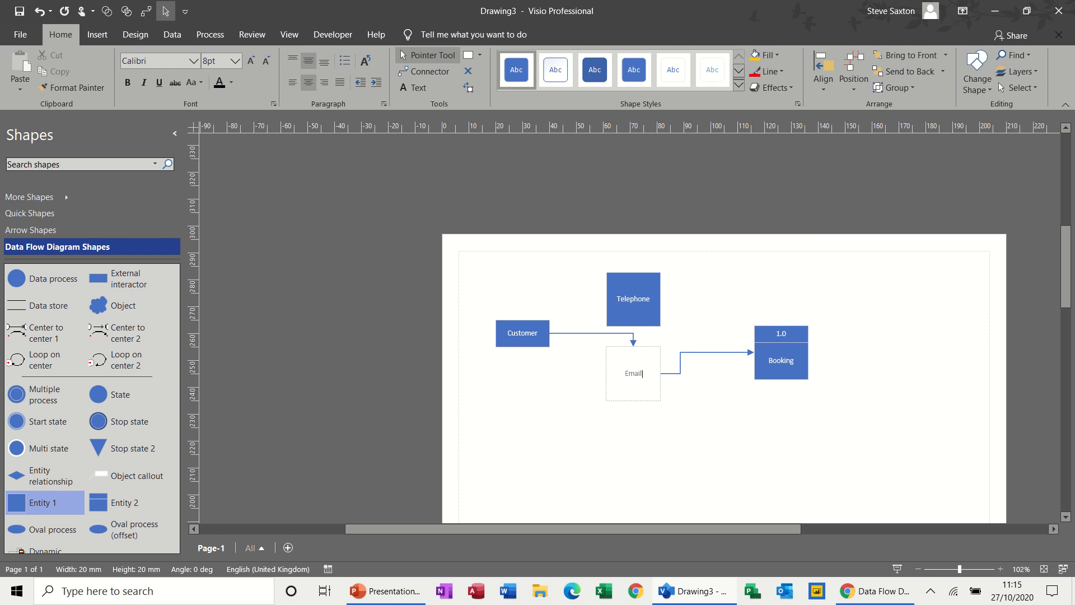
left_click(677, 392)
- Reattach the end of the connector from Customer to the left side of the Telephone shape
left_click(600, 333)
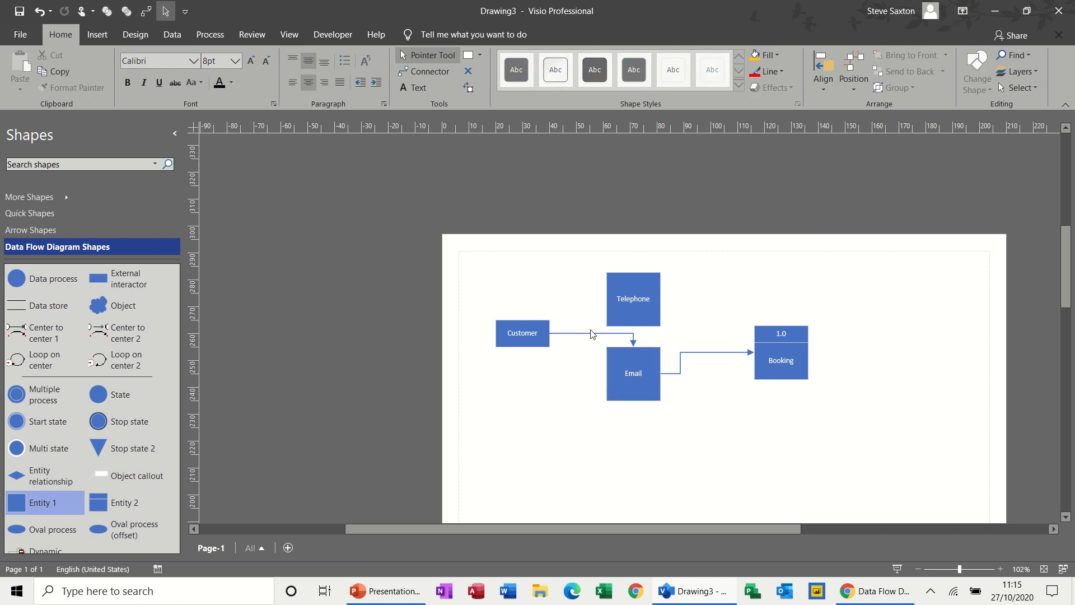
left_click_drag(634, 344, 606, 299)
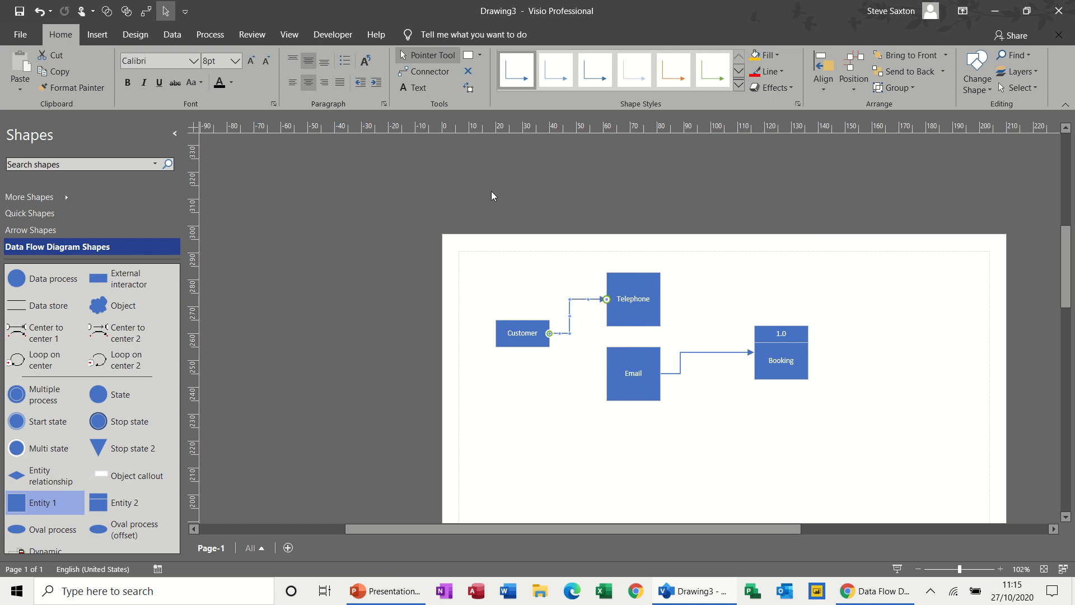
- Try to link Email to the Customer-to-Telephone connector with a line running along Customer's right edge
left_click(422, 72)
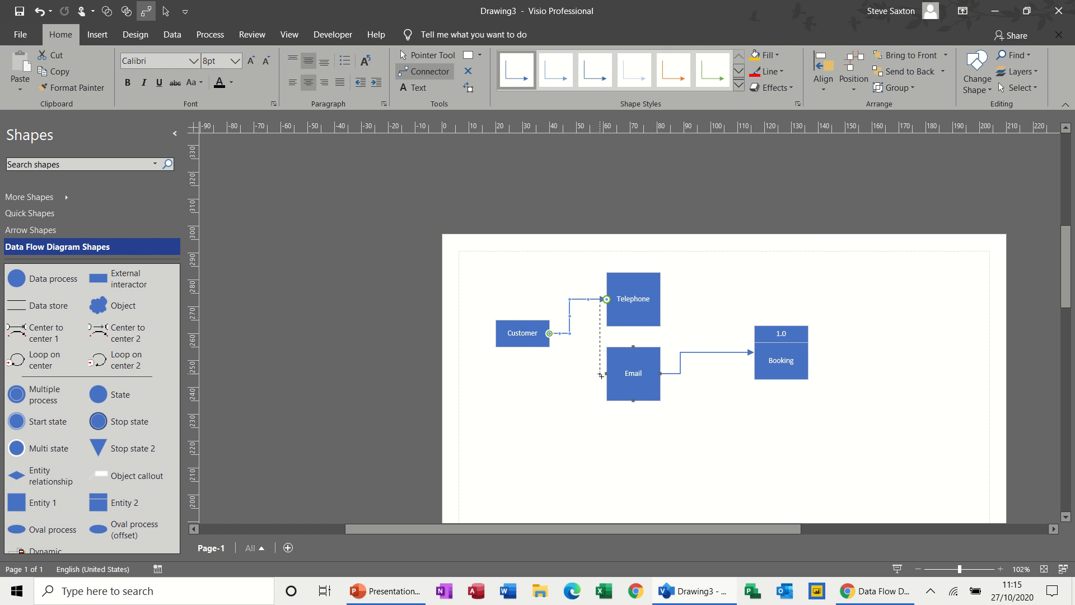
left_click_drag(601, 376, 606, 374)
left_click_drag(585, 334, 549, 334)
left_click(565, 398)
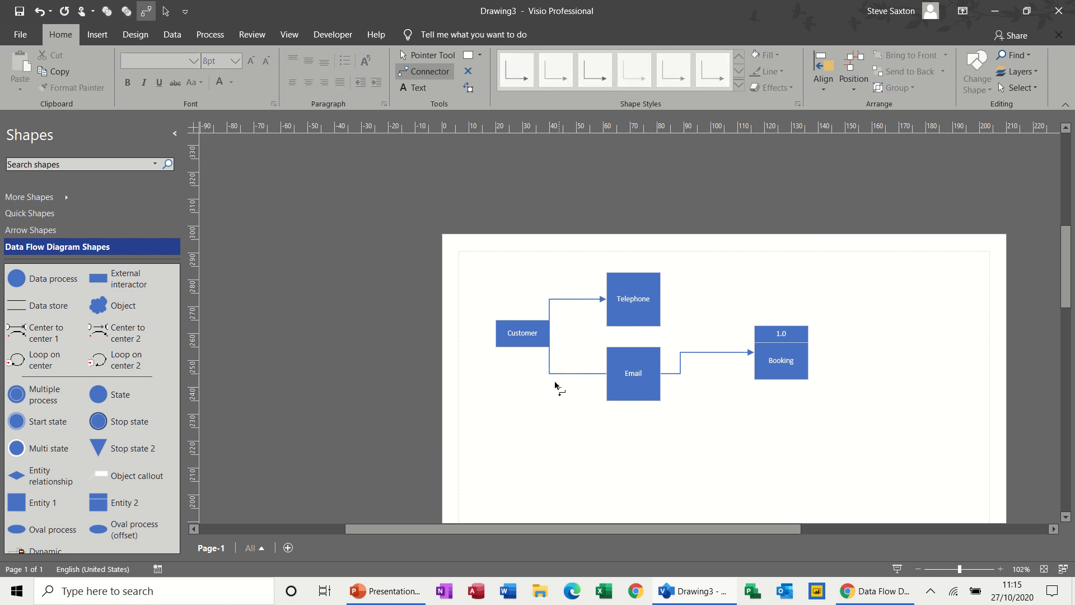
- Move Customer slightly left and reattach the start of the Telephone connector to Customer's right side
left_click(428, 55)
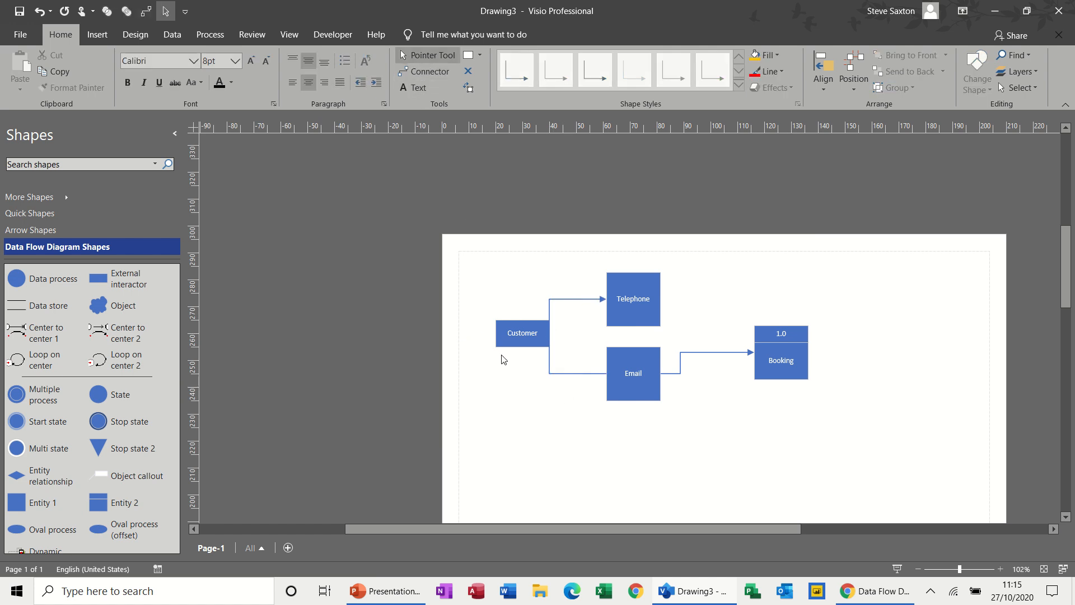
left_click_drag(515, 344, 502, 344)
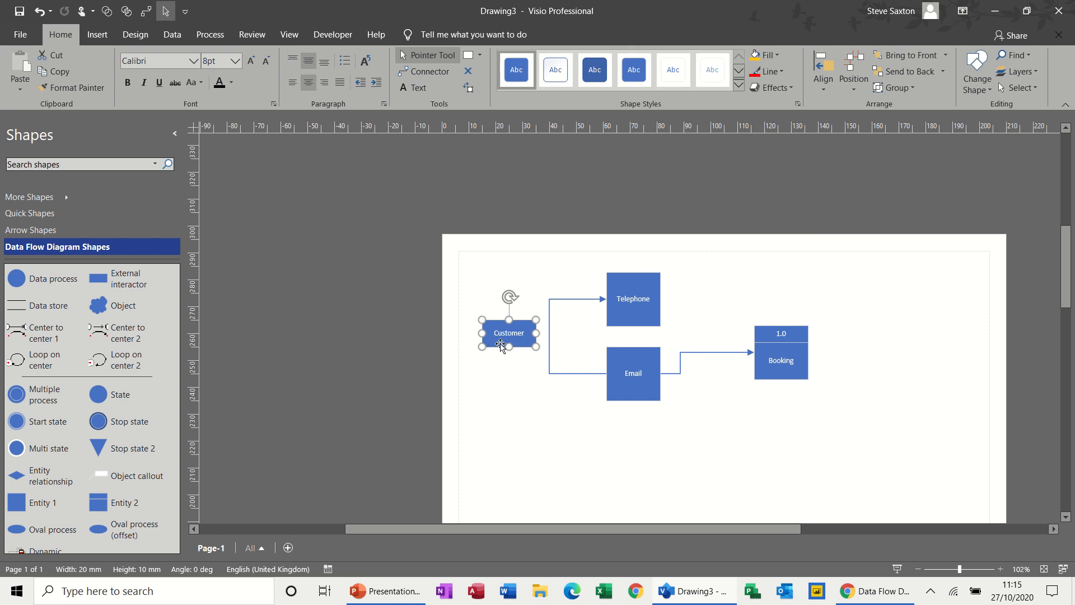
left_click(549, 340)
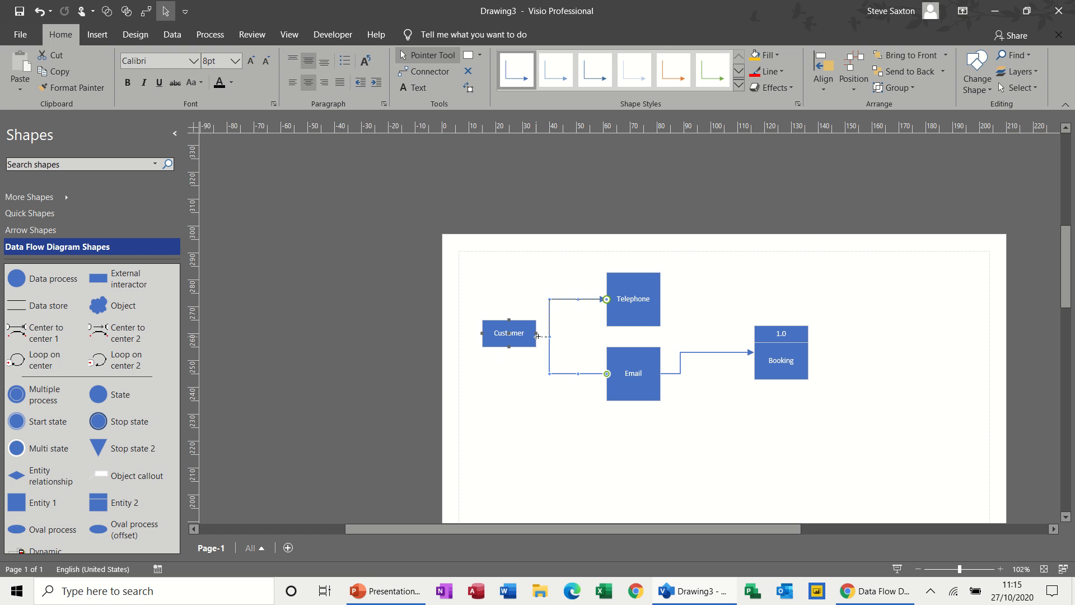
left_click_drag(537, 335, 537, 334)
- Connect the bottom of Customer to the left side of Email, and the right side of Telephone to Booking's 1.0 header
left_click(426, 71)
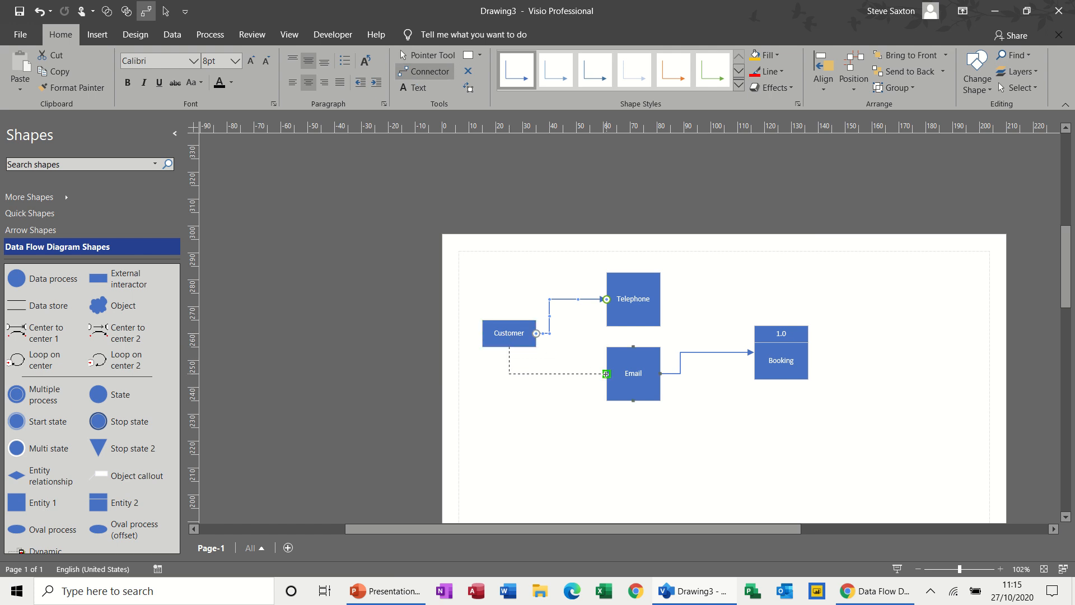
left_click_drag(606, 373, 606, 373)
left_click_drag(744, 348, 754, 333)
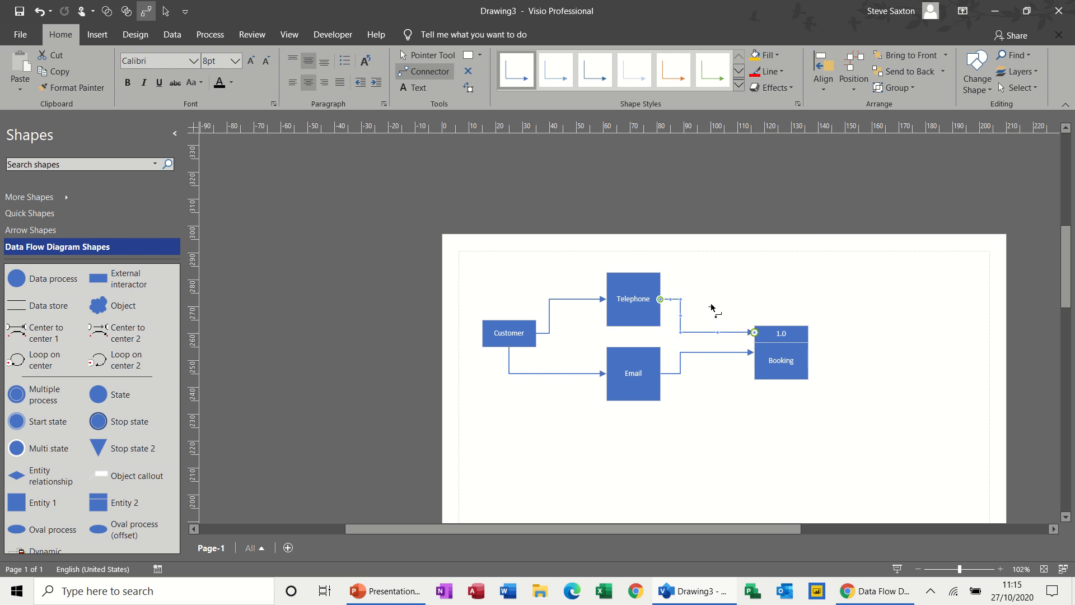
- Move the Booking process slightly left and up, closer to Telephone and Email
left_click(413, 59)
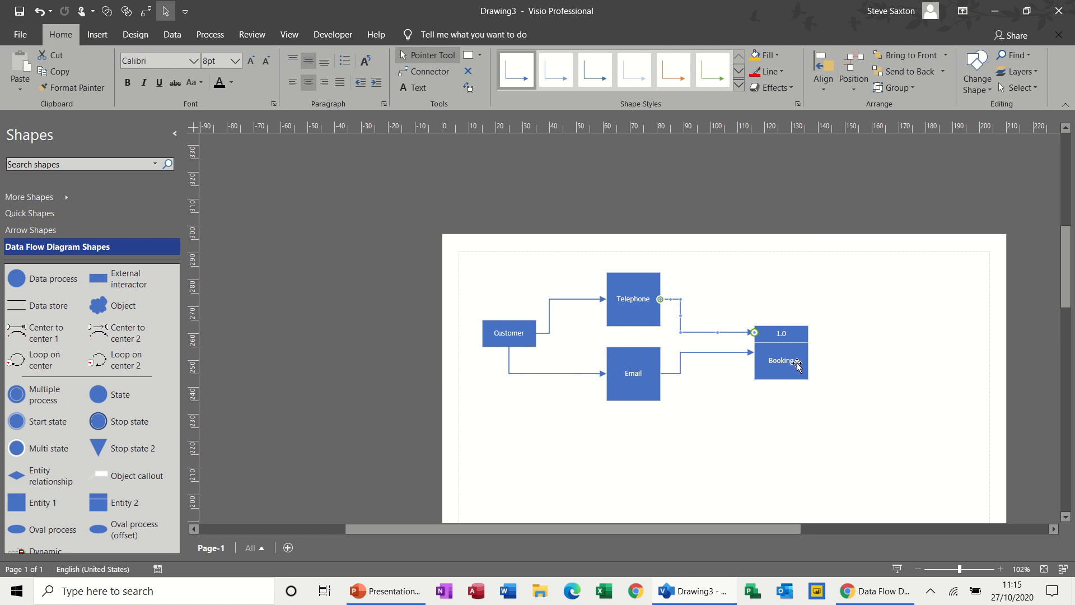
left_click_drag(797, 364, 766, 359)
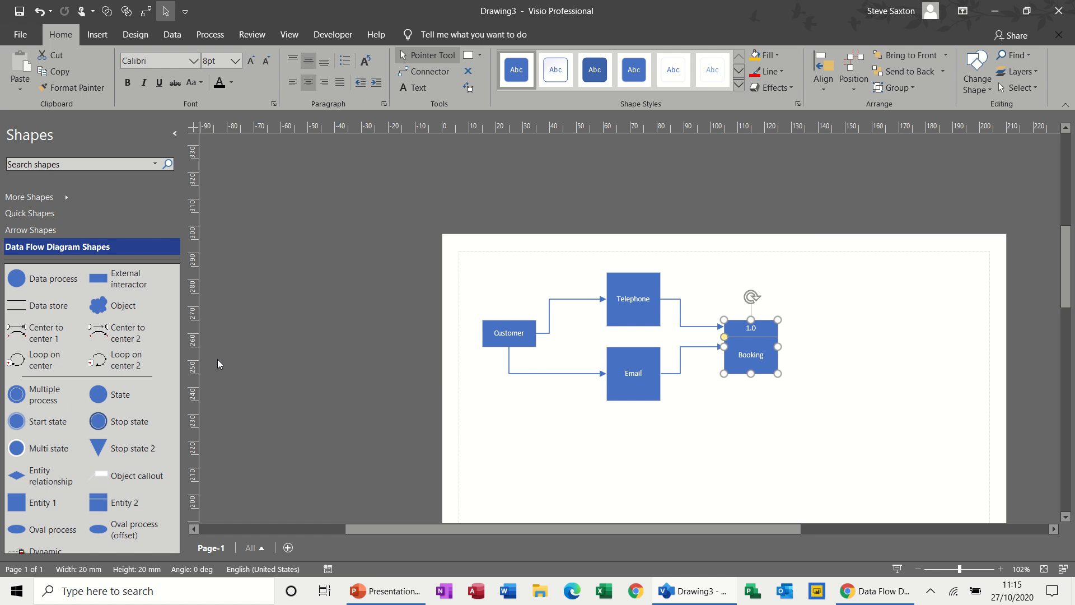
- Add a Data store shape above and to the right of Booking, and label it "Database"
left_click_drag(50, 305, 875, 299)
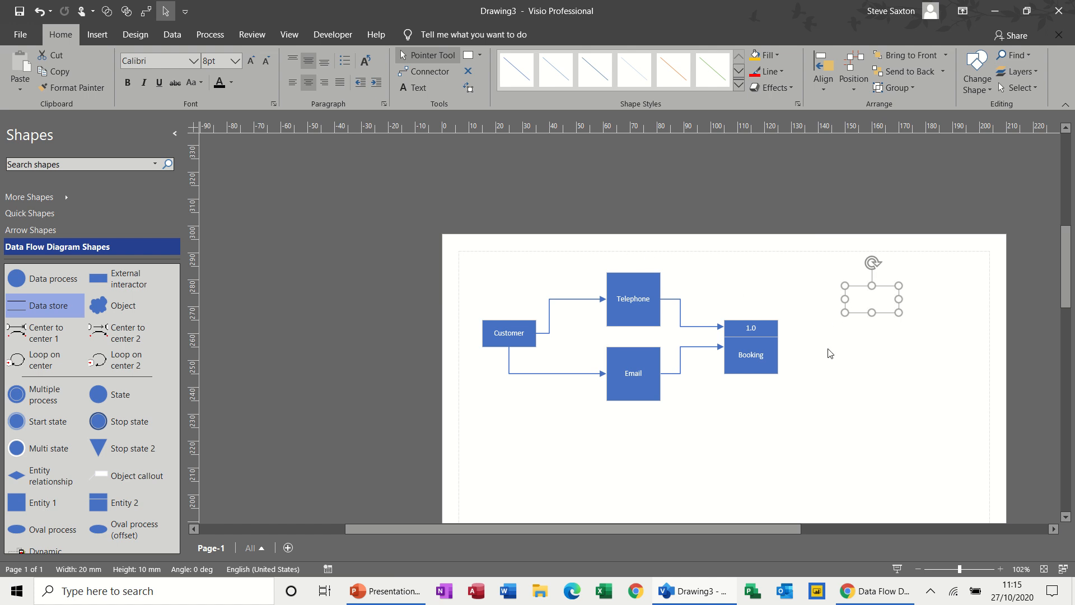
type("Dat")
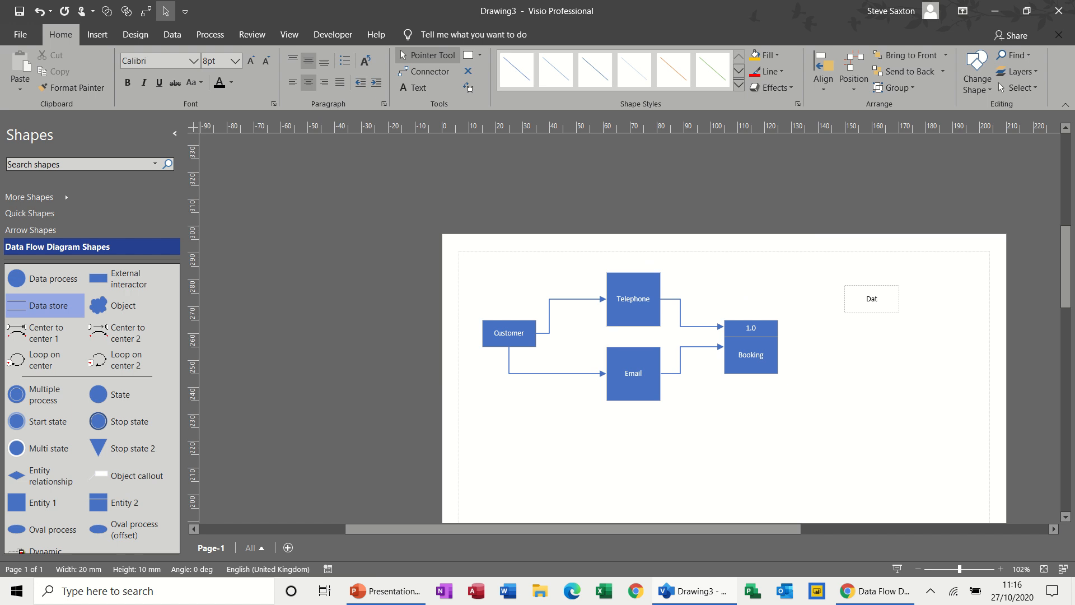
type("abase")
left_click(888, 344)
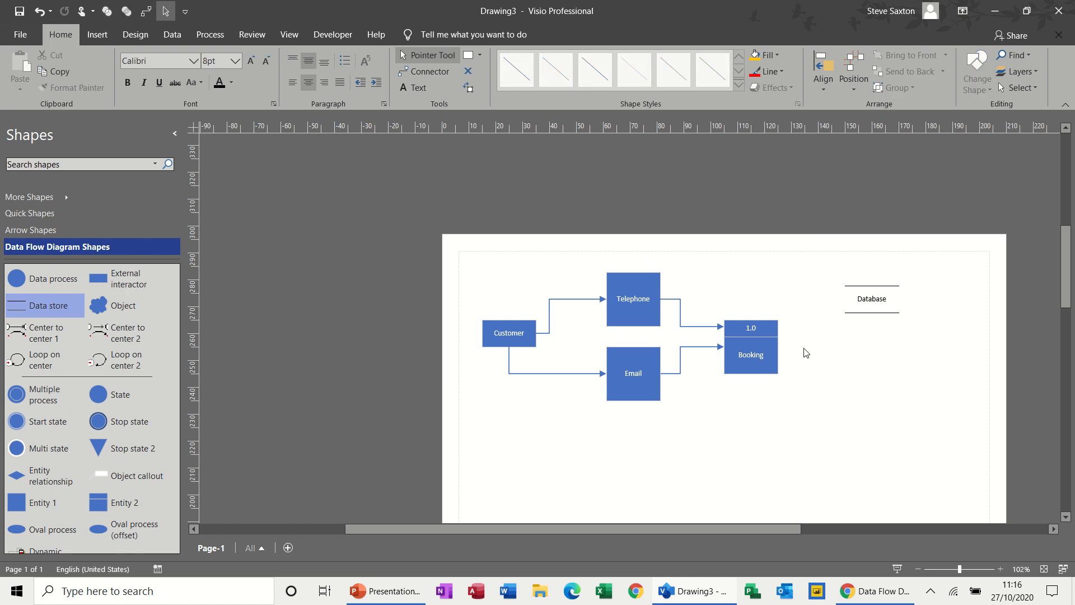
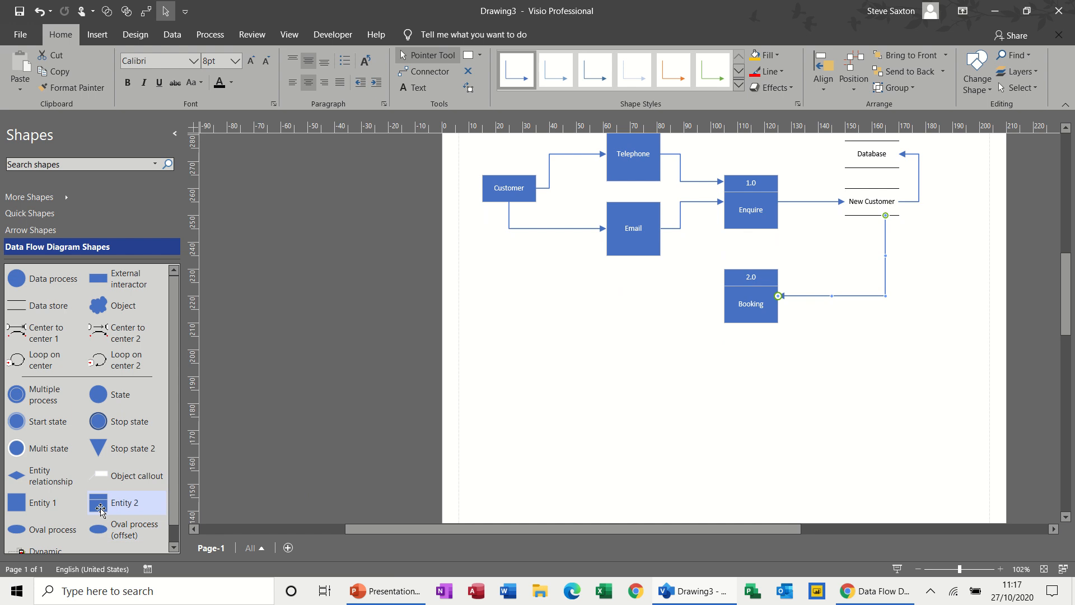
- Add an Entity 2 shape below the 2.0 Booking process, numbered "3.0" and labelled "Confirmation of Booking"
left_click_drag(150, 503, 747, 399)
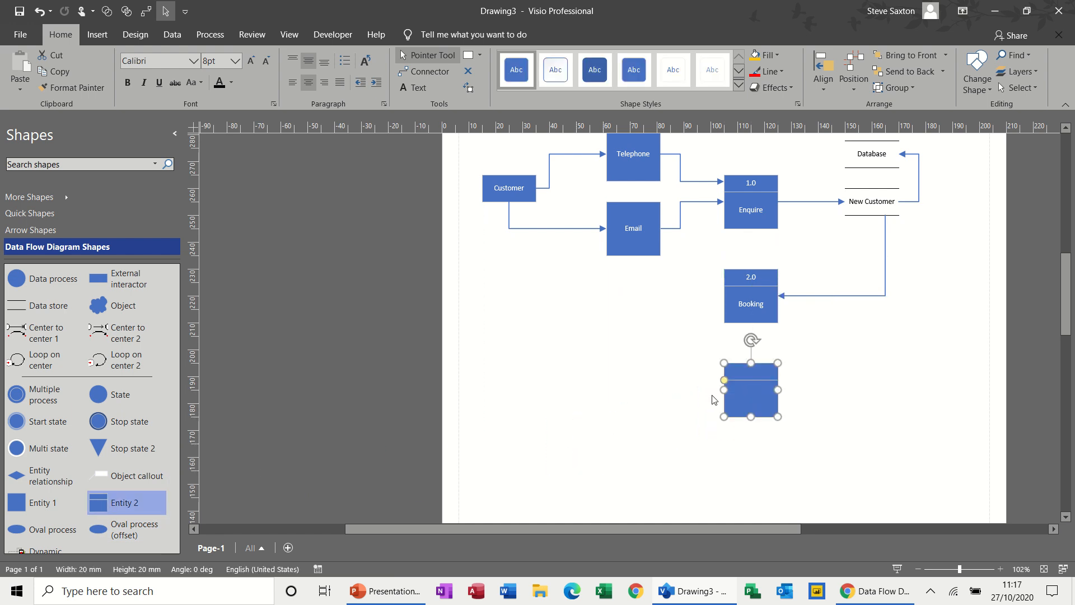
left_click(747, 374)
type("3")
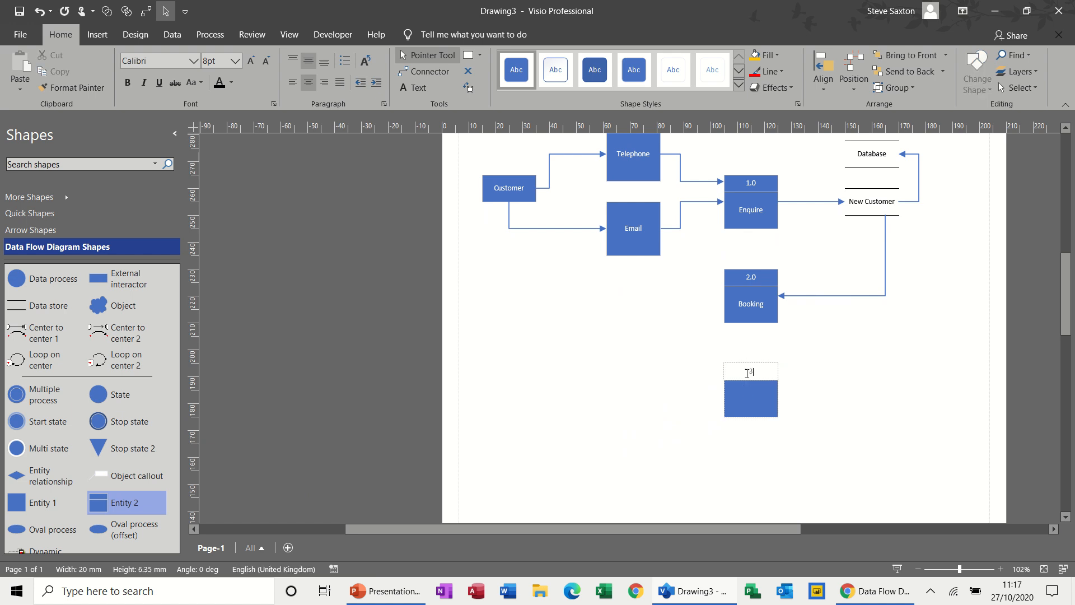
type(".0")
left_click(754, 397)
type("Co")
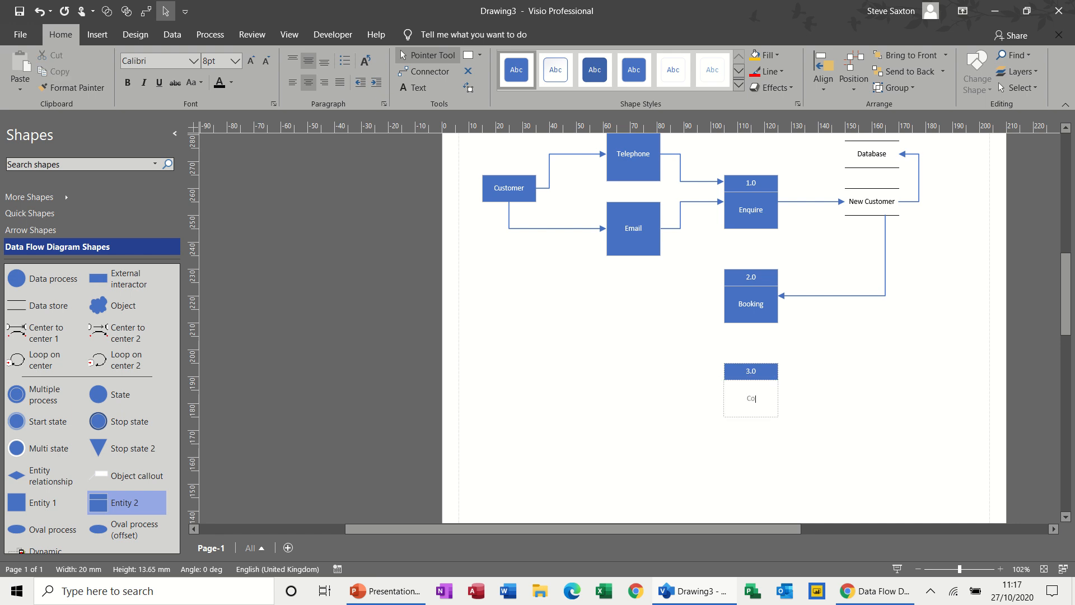
type("nfirmation of Booking")
left_click(784, 428)
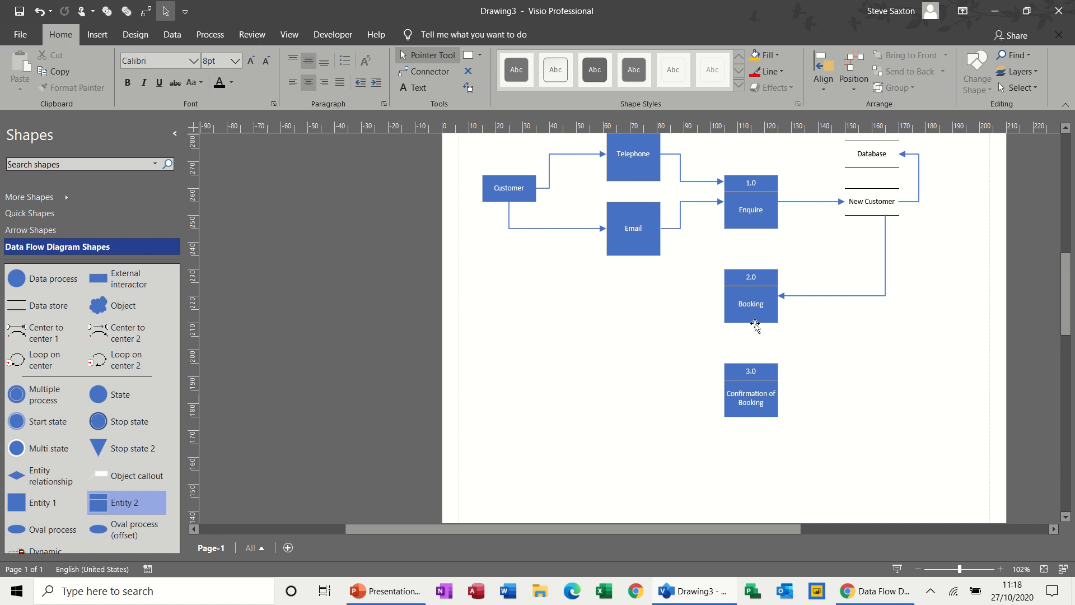
- Draw connectors from Booking and Database to Confirmation of Booking, and from Confirmation of Booking to Customer's left side
left_click(427, 71)
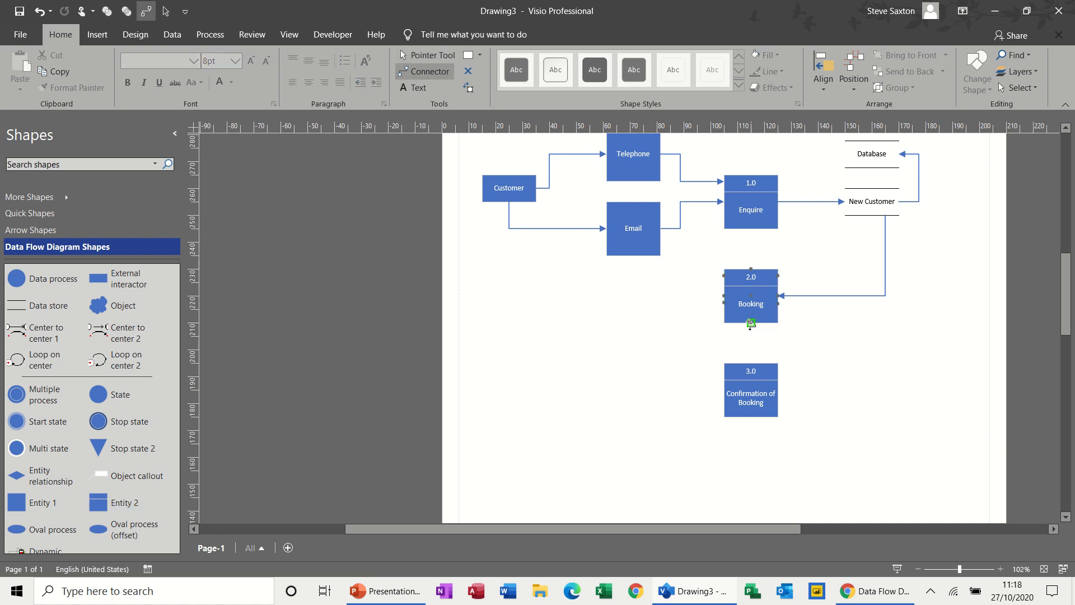
left_click_drag(751, 323, 751, 364)
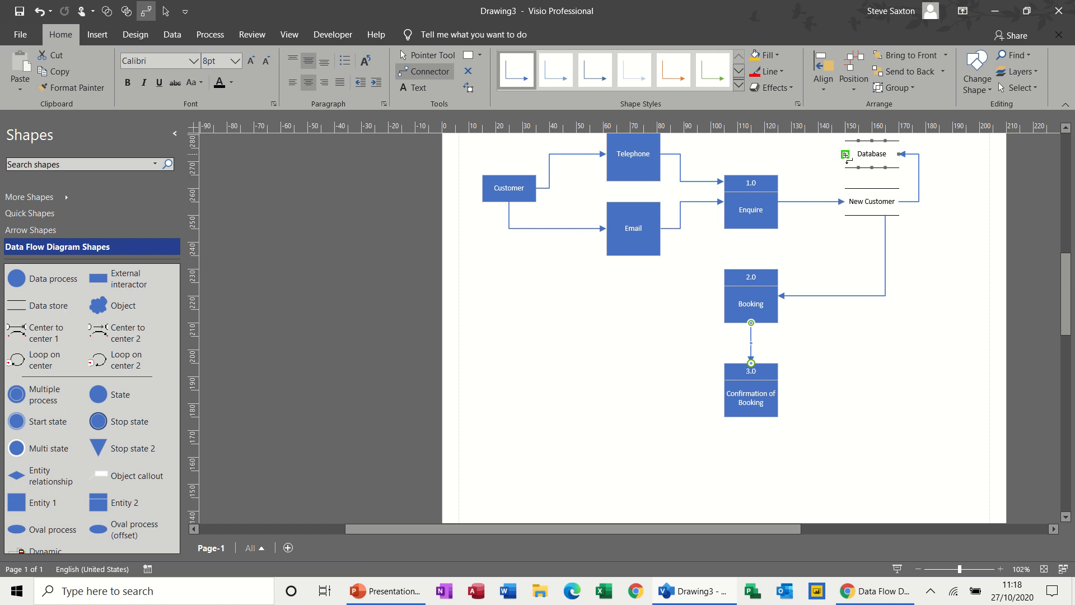
left_click_drag(845, 154, 830, 161)
left_click_drag(817, 388, 779, 390)
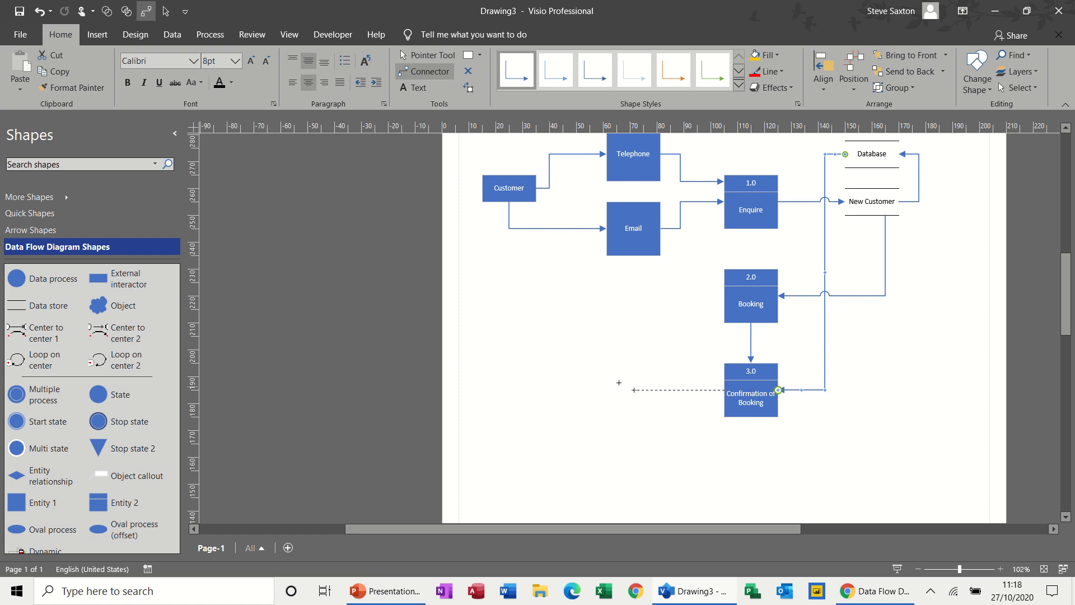
left_click_drag(506, 312, 482, 188)
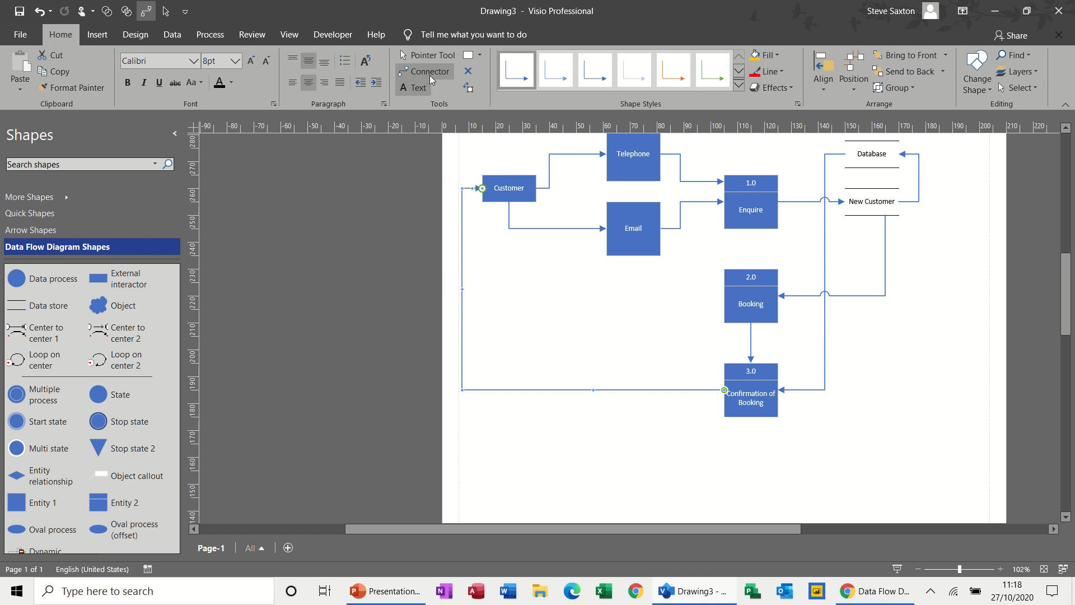
- Add an Entity 2 shape below Confirmation of Booking, numbered "4.0" and labelled "Training"
left_click(425, 58)
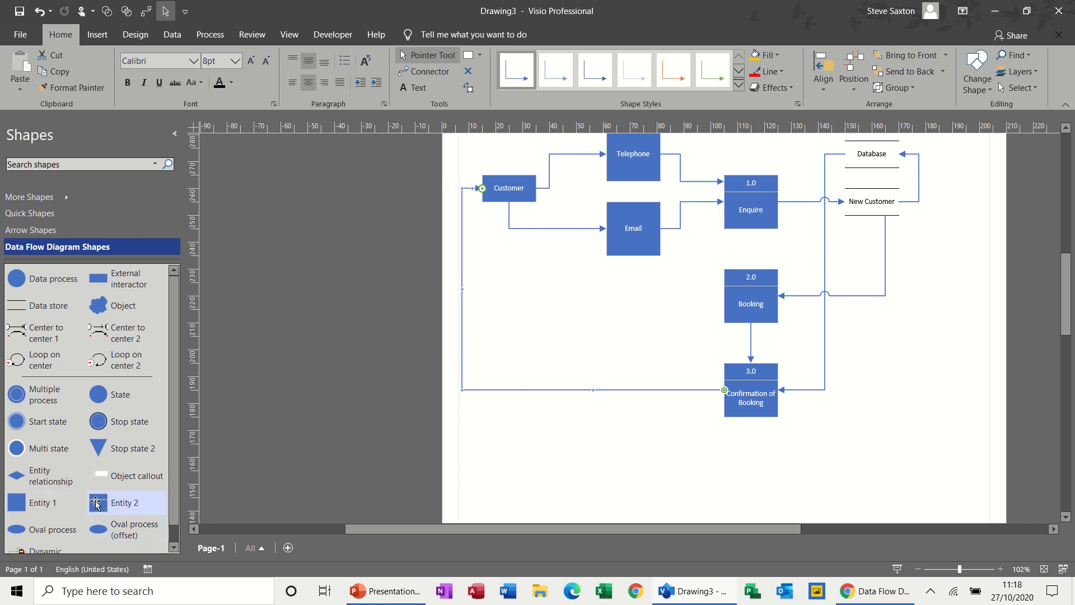
left_click_drag(98, 502, 749, 482)
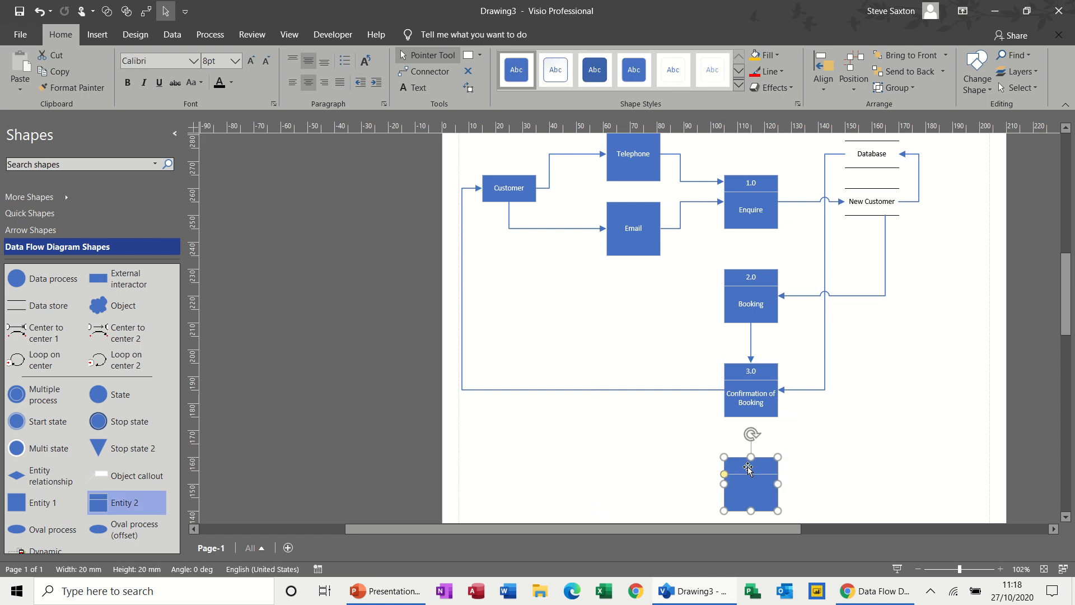
double_click(749, 467)
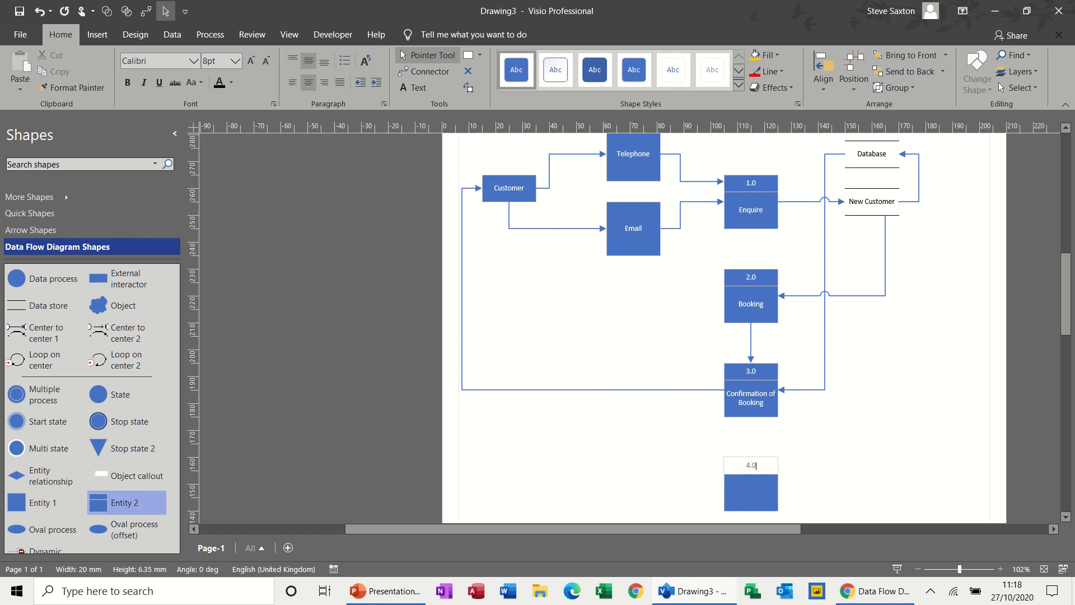
left_click(745, 490)
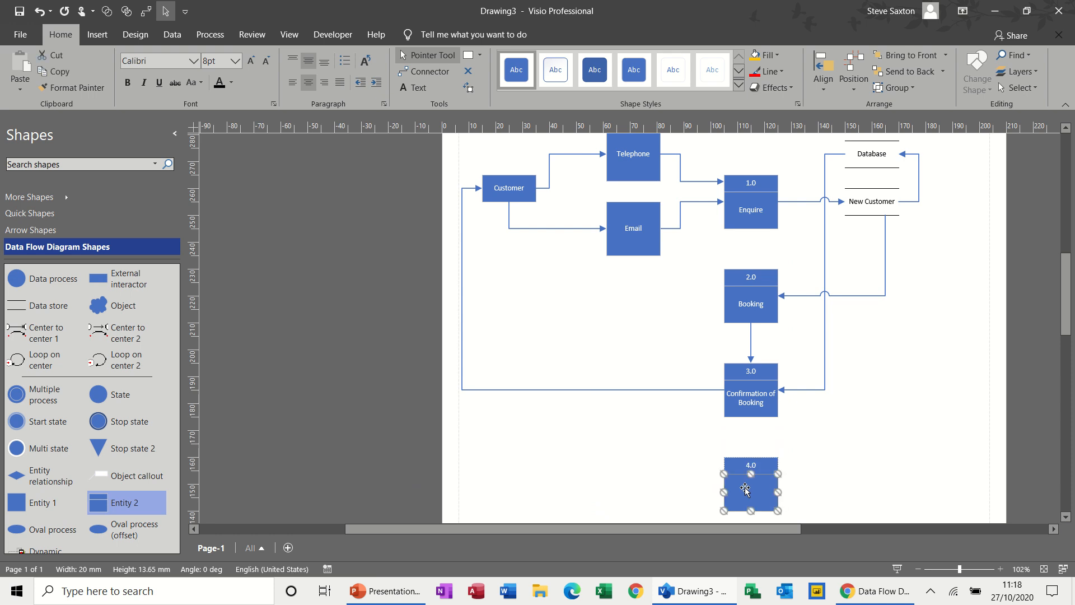
type("Training")
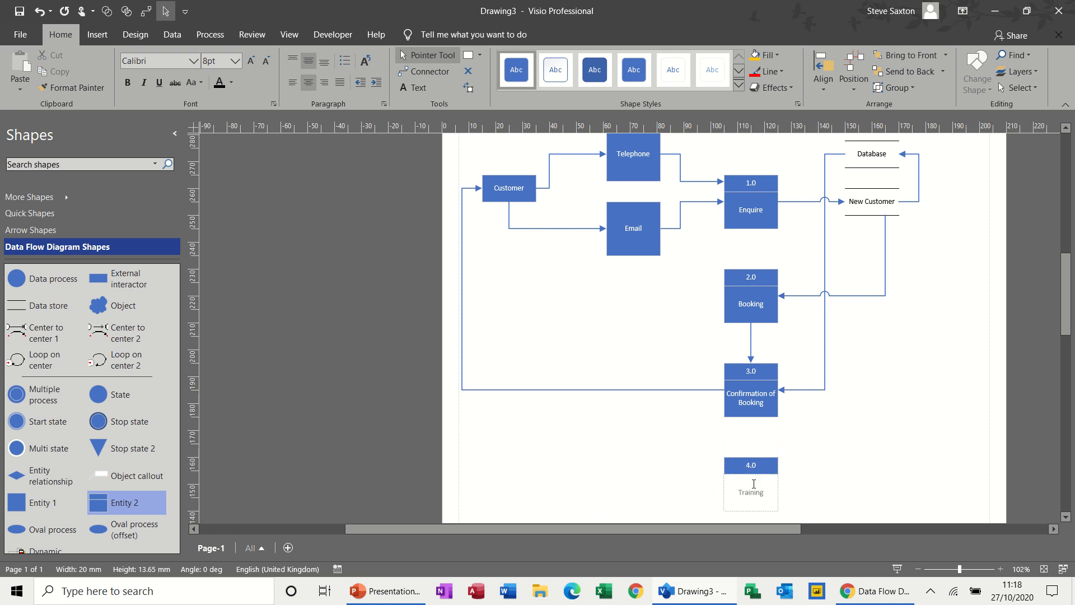
left_click(824, 476)
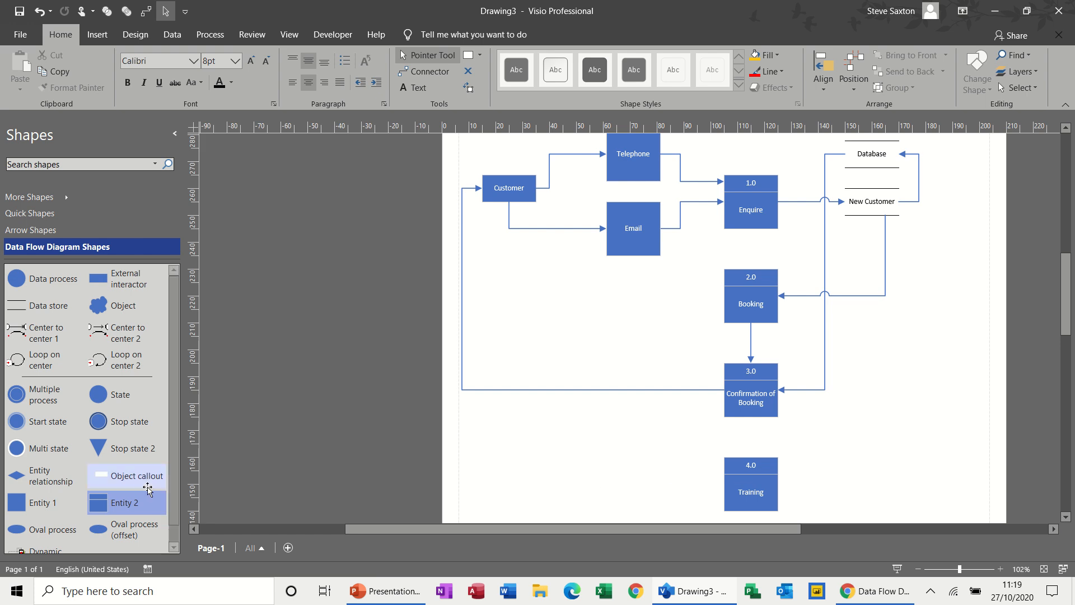
- Add an Entity 2 shape level with Training on the left of the page, numbered "5.0" and labelled "Invoice"
left_click_drag(130, 502, 538, 482)
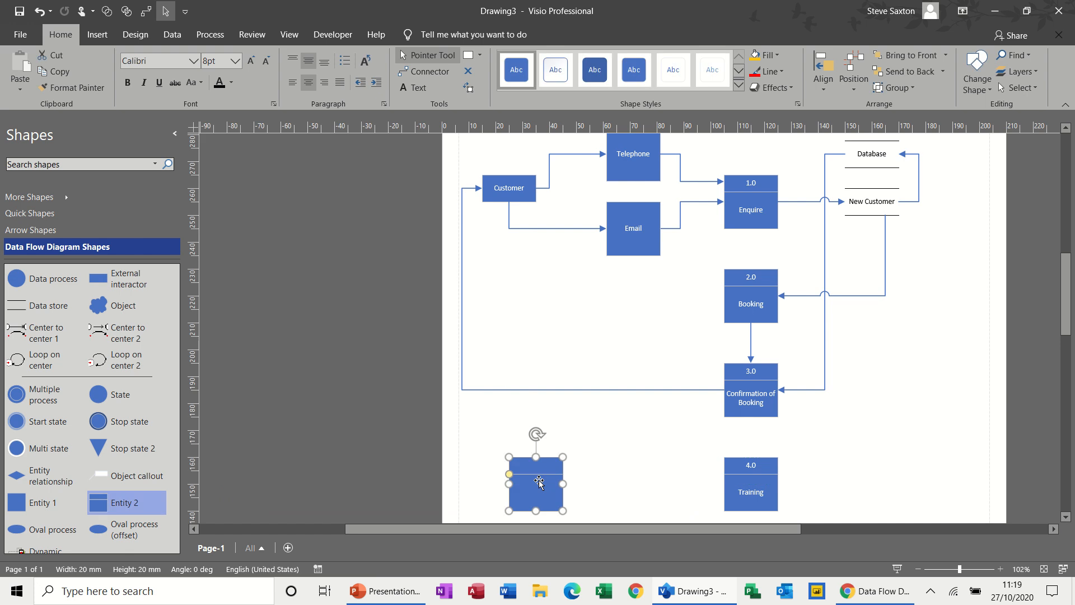
left_click(539, 466)
type("5")
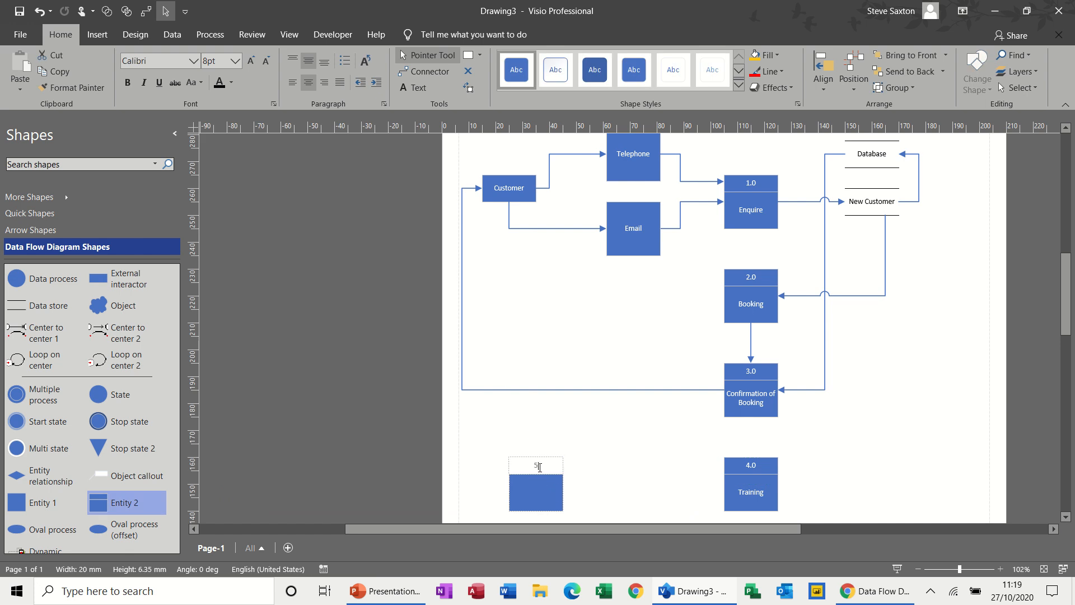
type(".0")
left_click(531, 488)
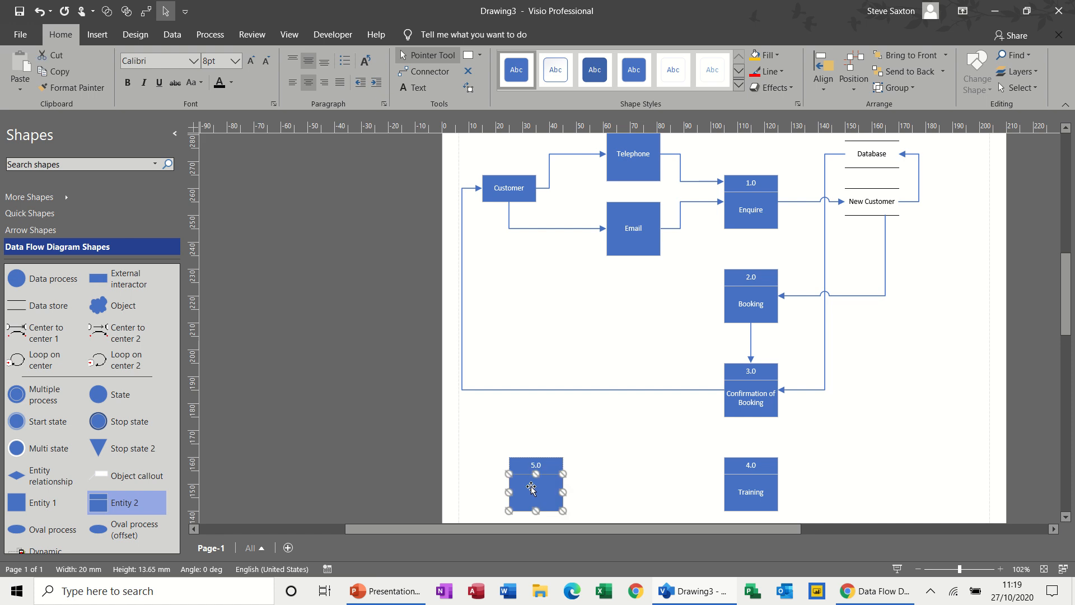
type("Invoice")
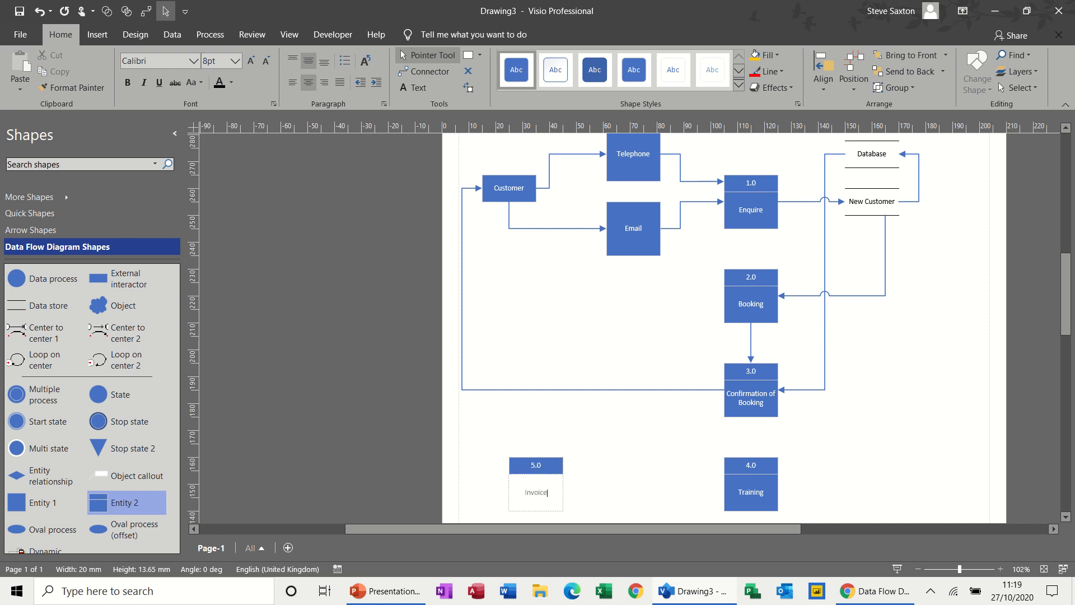
left_click(652, 469)
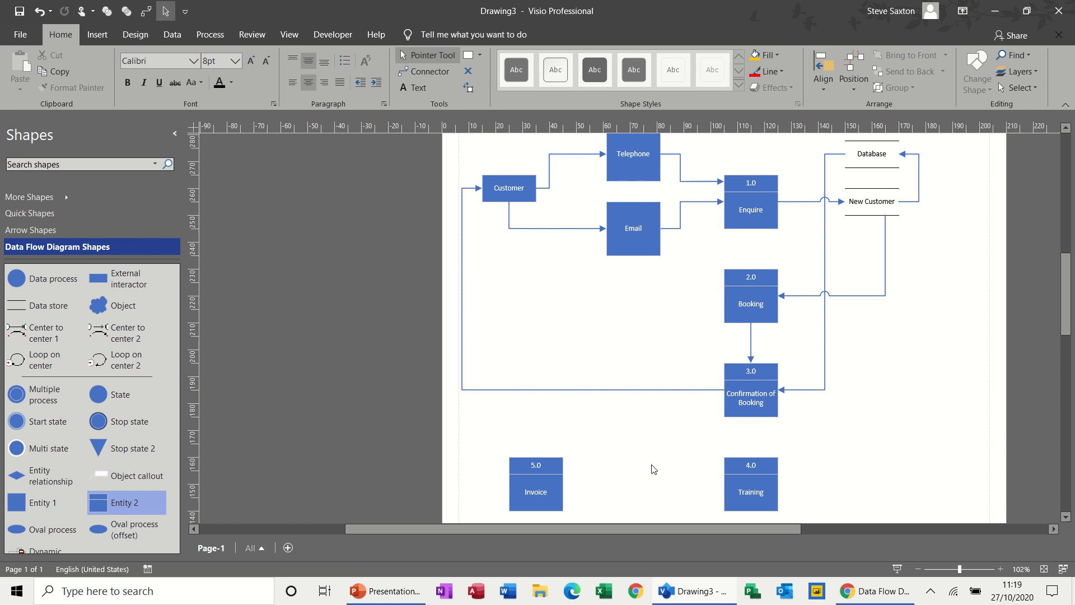
- Draw connectors from the top of Invoice to Customer's bottom edge and from Database to Invoice's right side
scroll(1069, 331, "down", 2)
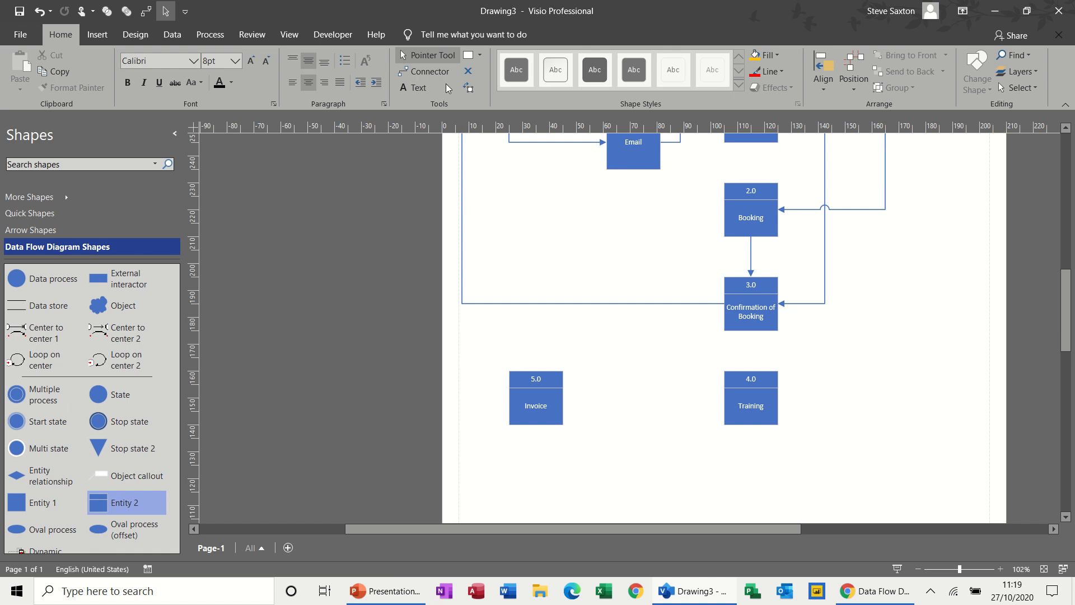
left_click(429, 75)
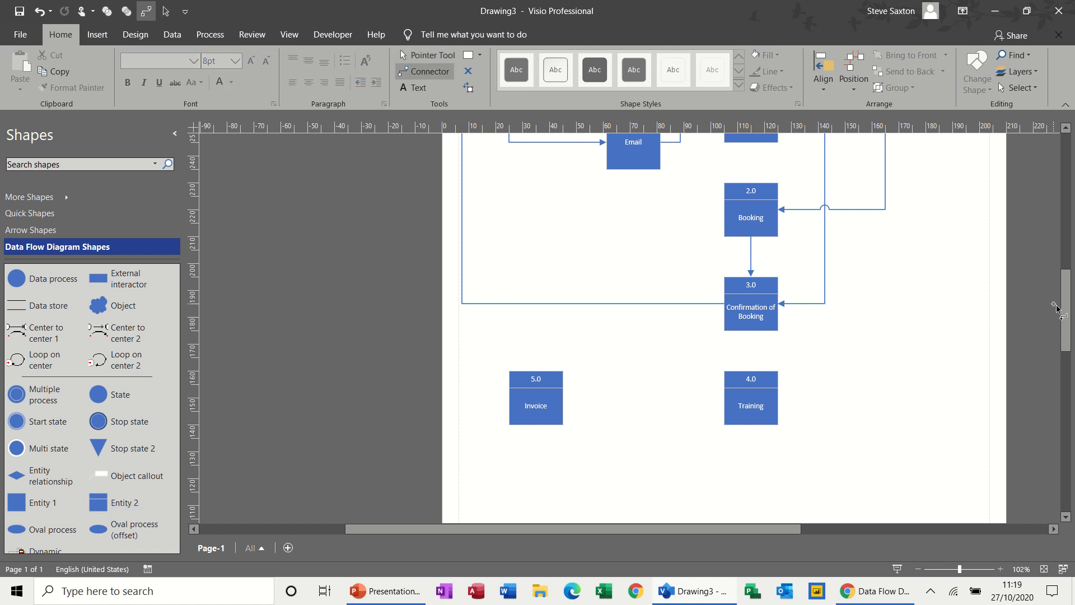
mouse_move(1065, 315)
left_mouse_down()
mouse_move(1066, 346)
mouse_move(1068, 298)
left_mouse_up()
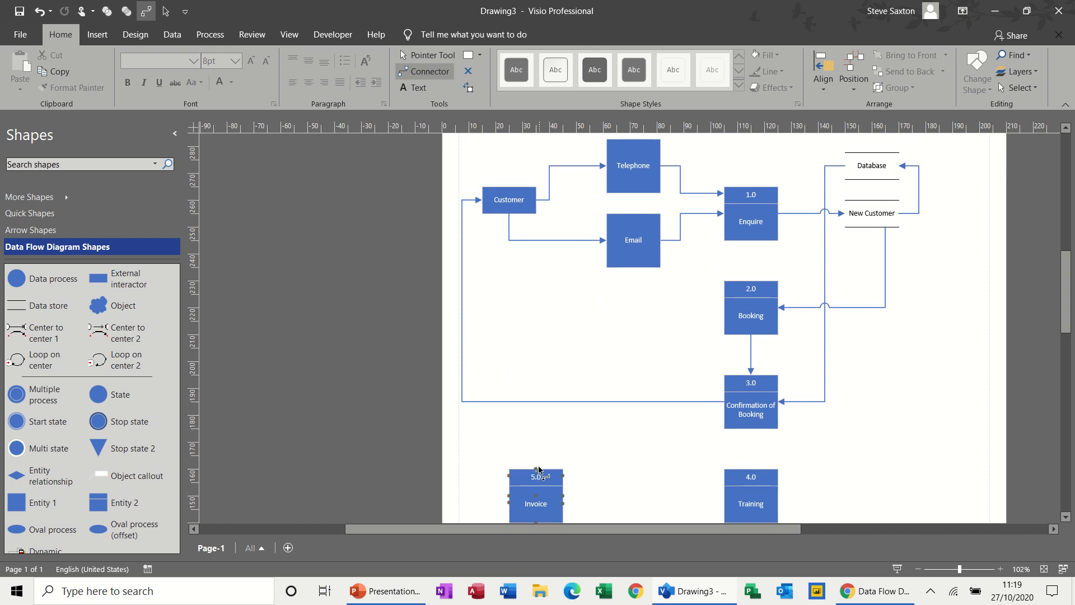
left_click_drag(537, 469, 509, 214)
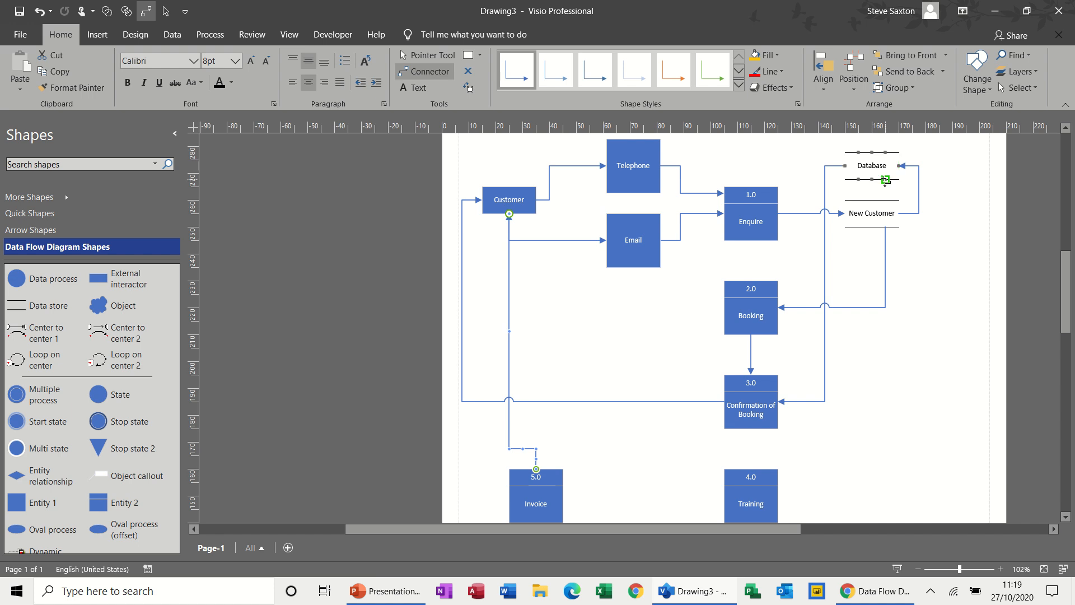
left_click_drag(886, 180, 926, 291)
left_click_drag(886, 448, 564, 476)
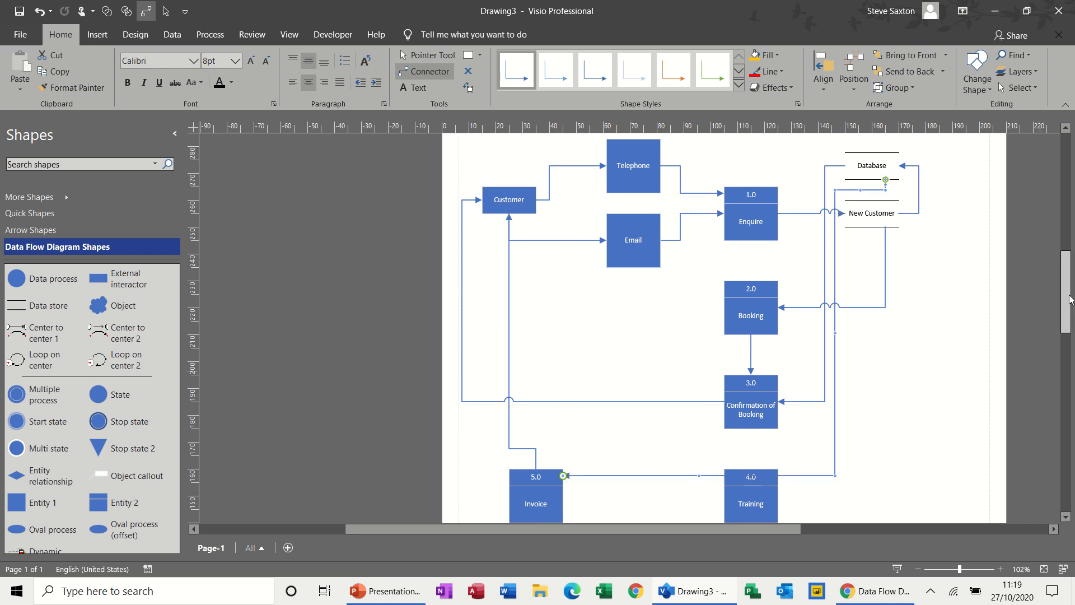
- Move the 4.0 Training process down clear of the Database-to-Invoice connector and relabel it "Venue Bookinmg"
scroll(852, 328, "down", 3)
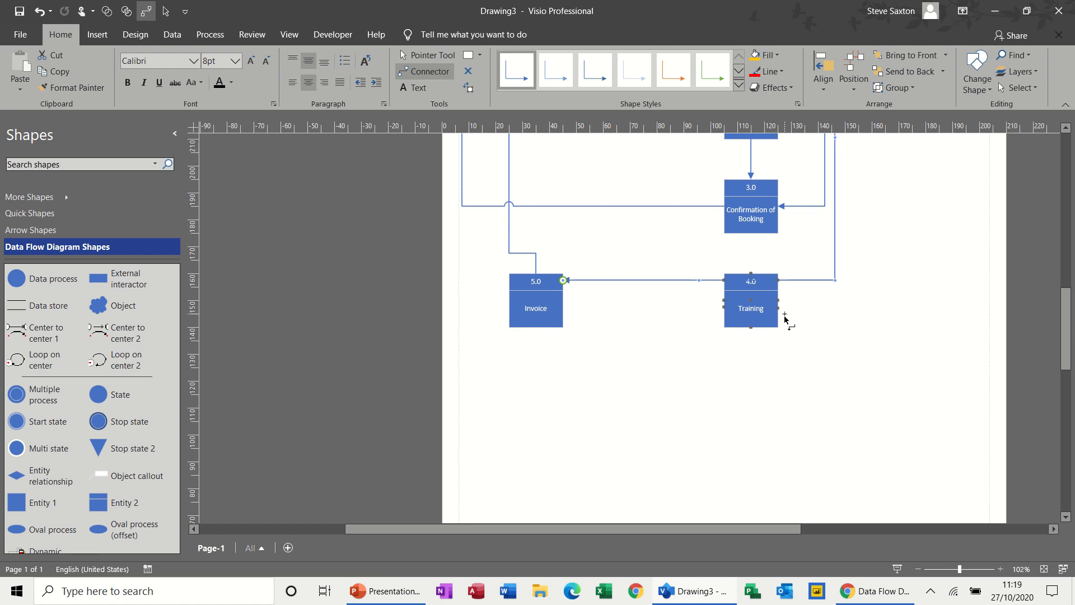
left_click(438, 58)
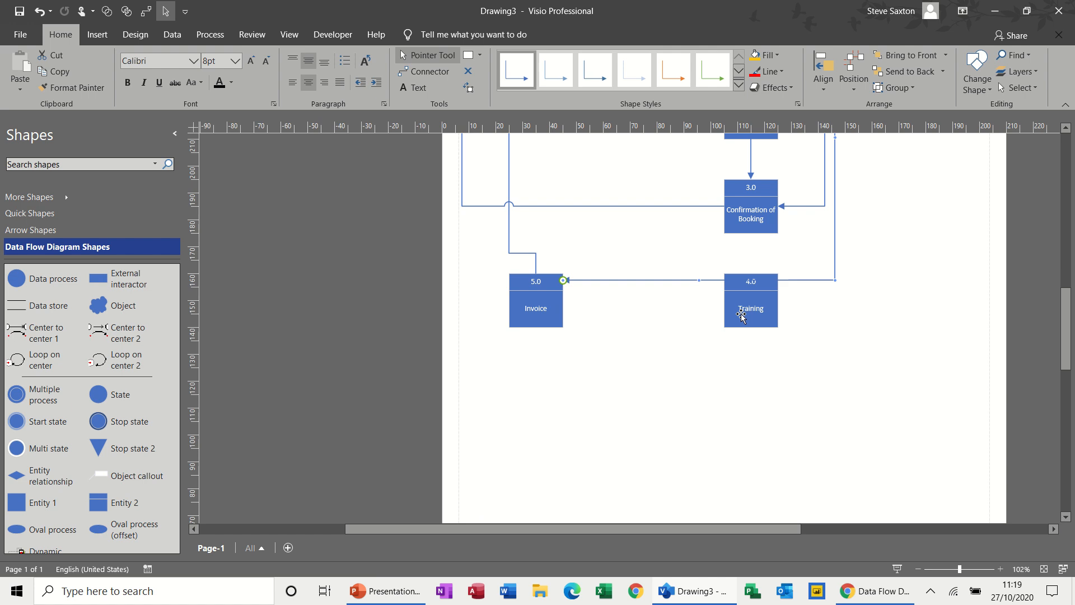
left_click_drag(740, 315, 741, 333)
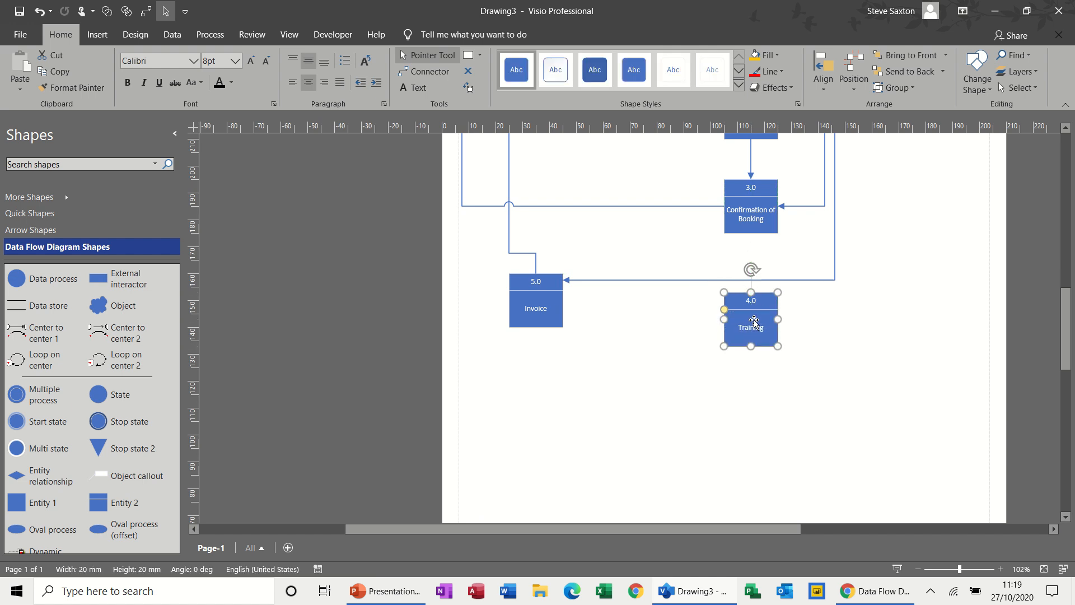
left_click_drag(753, 329, 756, 349)
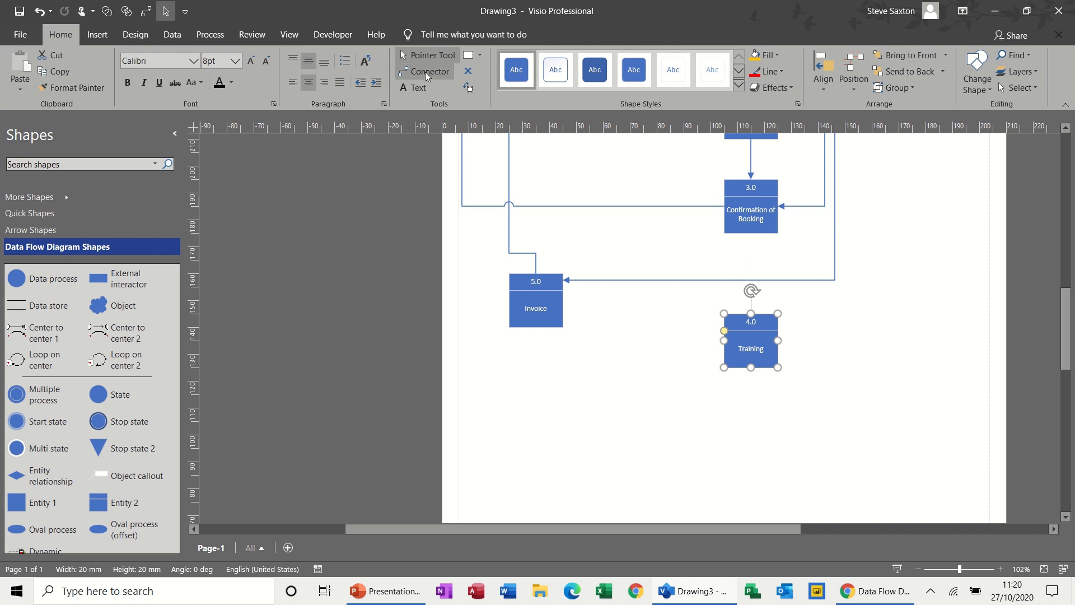
double_click(749, 347)
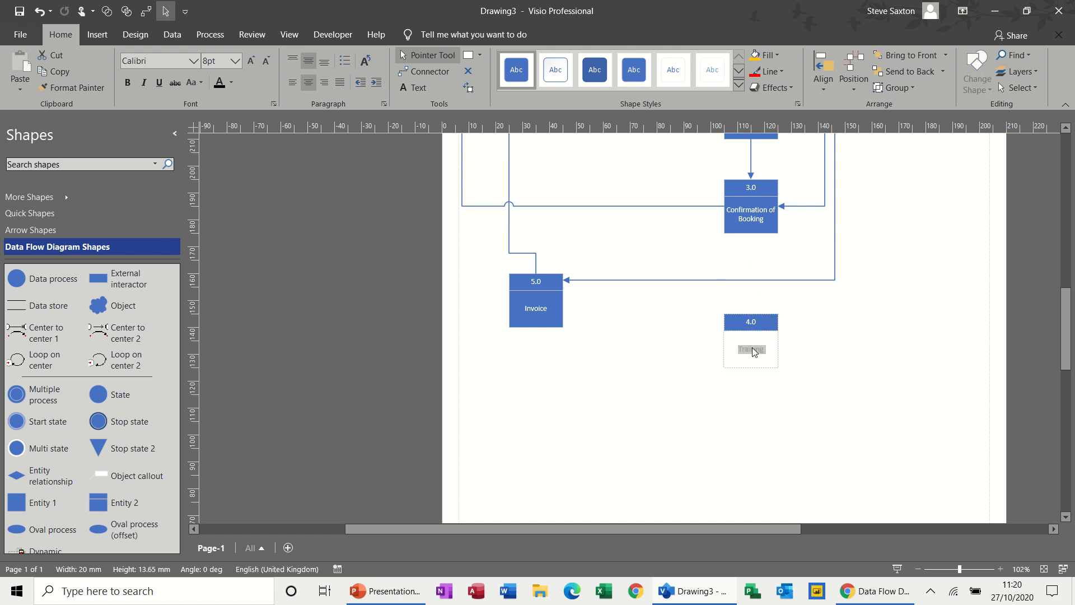
type("Venue Bookinmg")
left_click(806, 350)
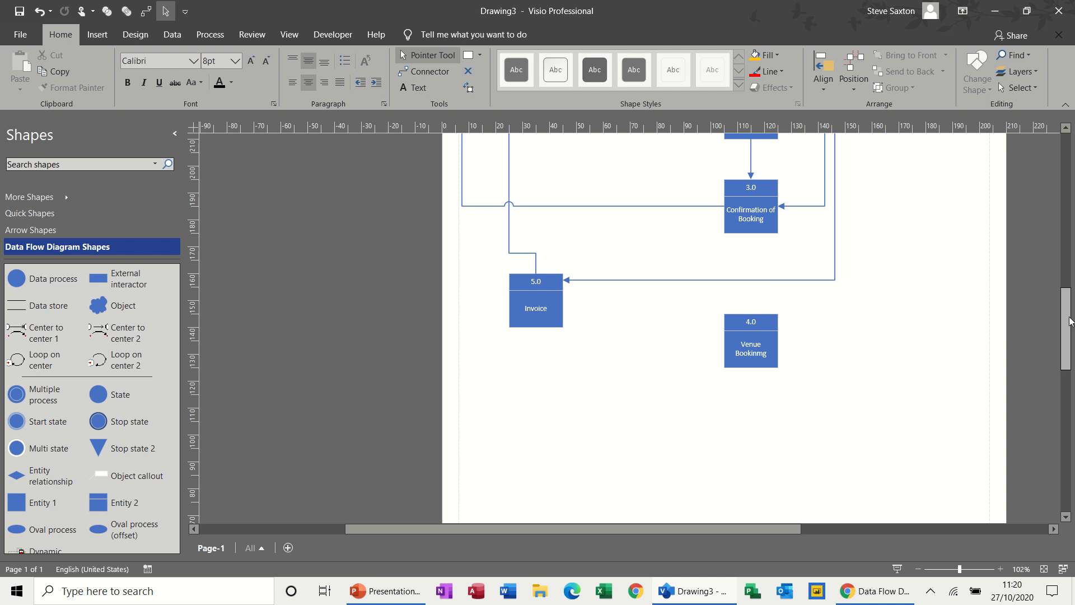
- Draw a connector from the bottom of Database to the right side of the 4.0 Venue Bookinmg process
scroll(1067, 327, "up", 5)
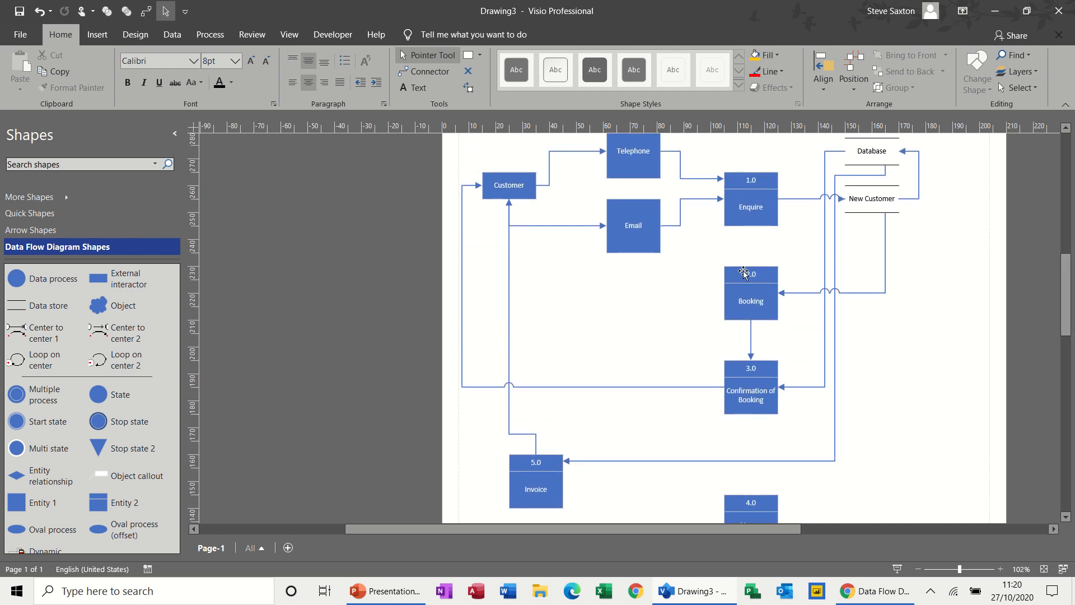
left_click(421, 75)
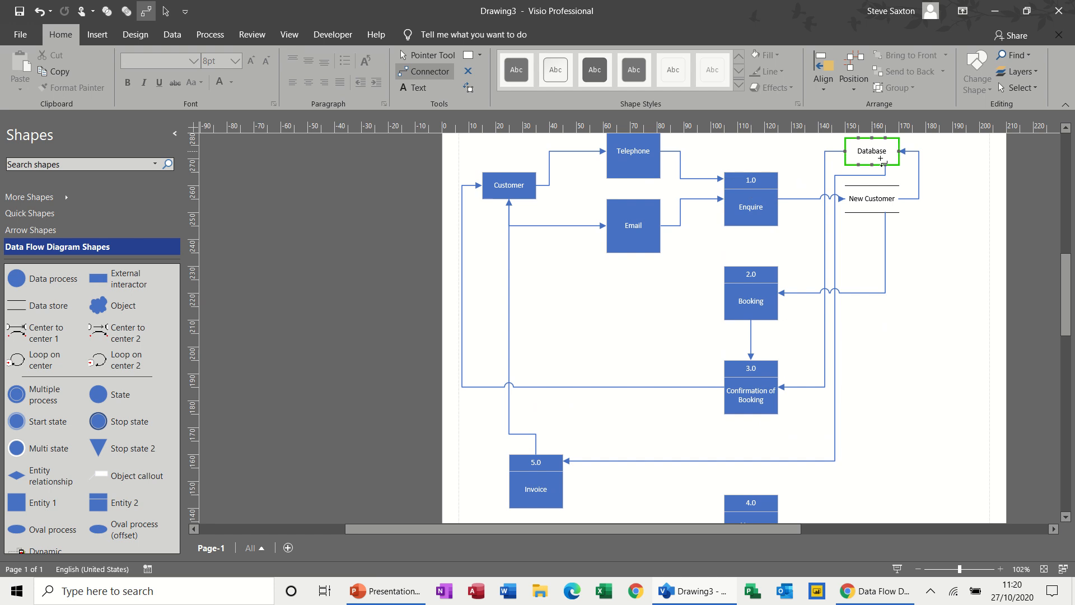
left_click_drag(872, 163, 920, 266)
left_click_drag(899, 470, 778, 484)
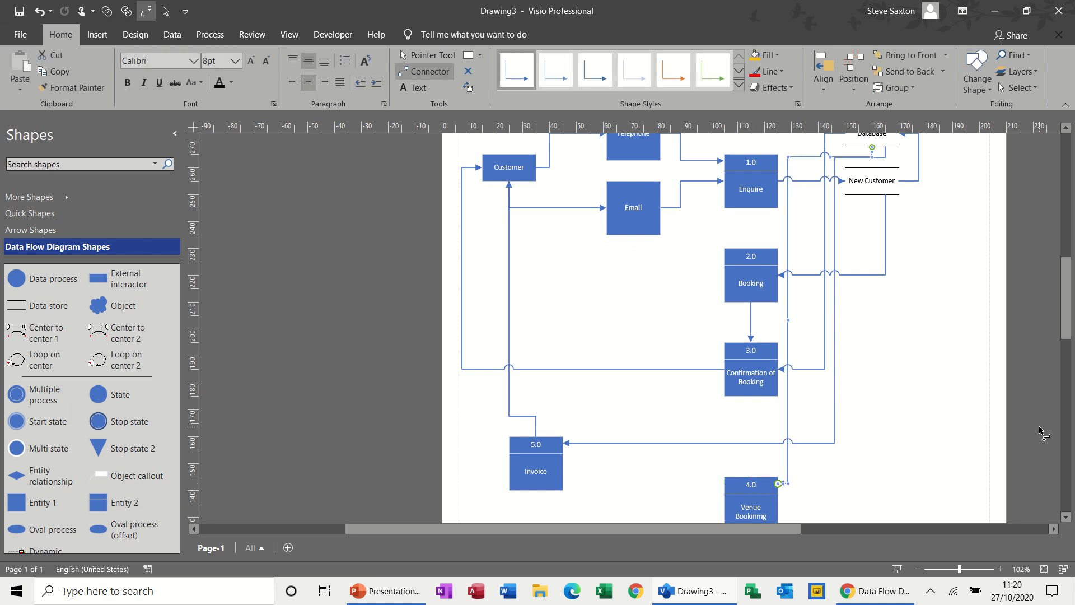
- Add an Entity 2 shape level with Venue Bookinmg on its left, numbered "5.0" and labelled "Training"
left_click_drag(1071, 329, 1070, 349)
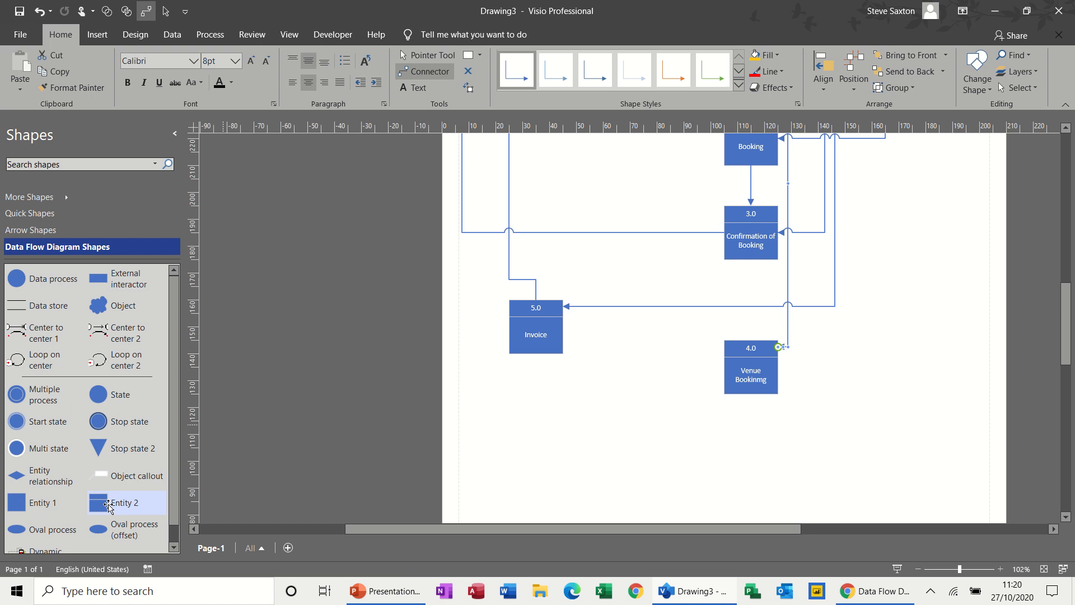
left_click_drag(108, 505, 630, 367)
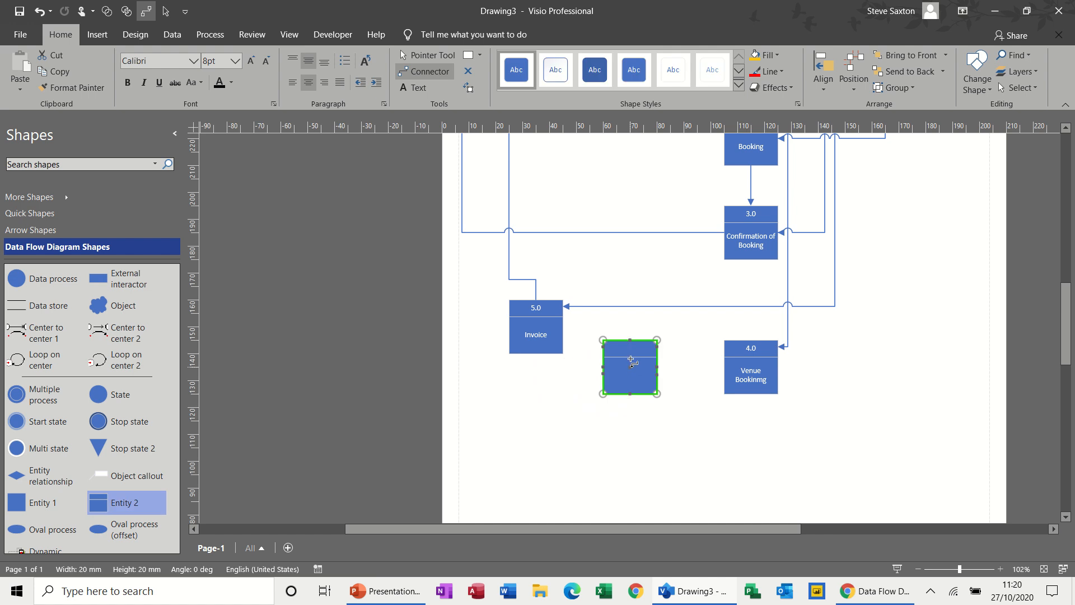
left_click(415, 55)
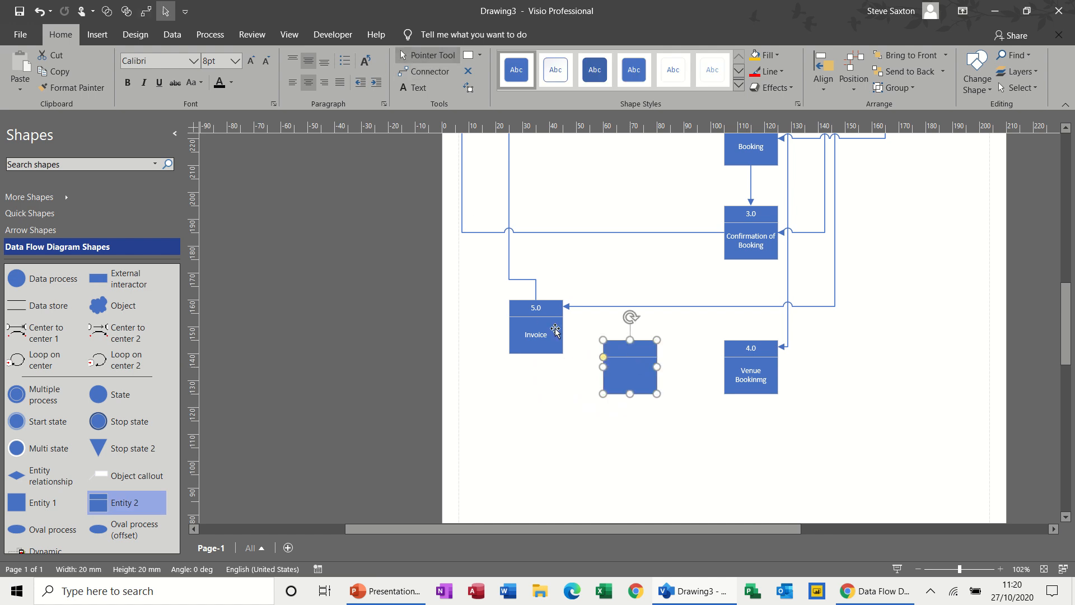
left_click(640, 352)
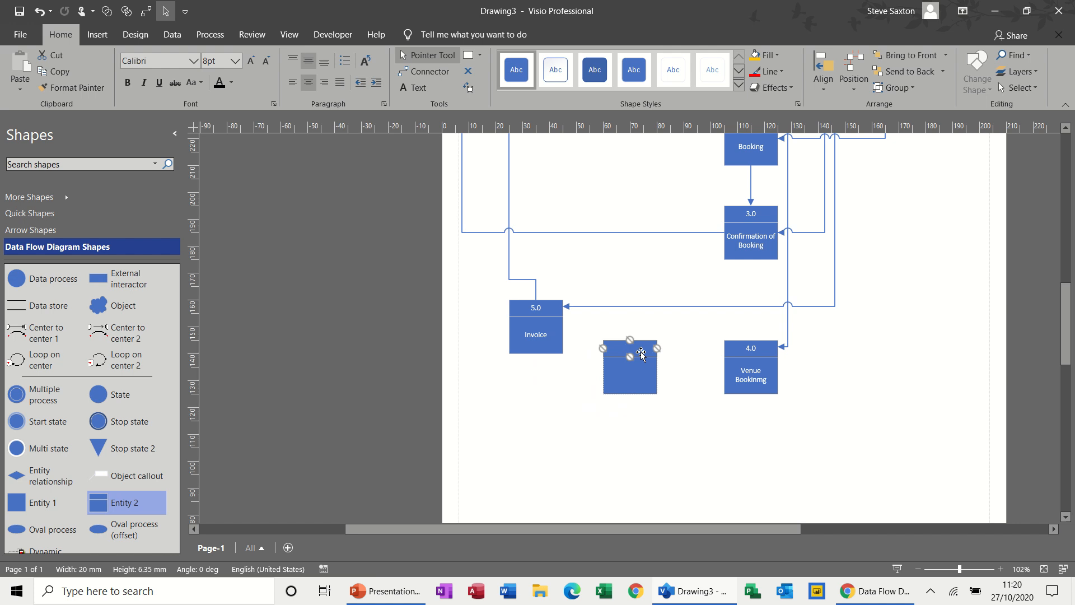
type("5.0")
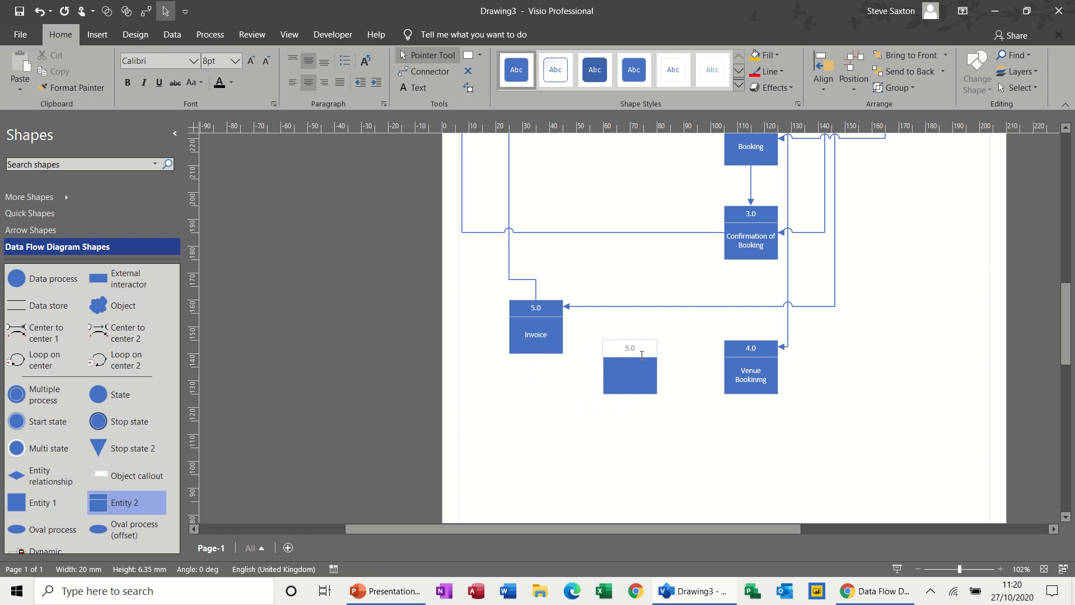
left_click(633, 370)
type("Trai")
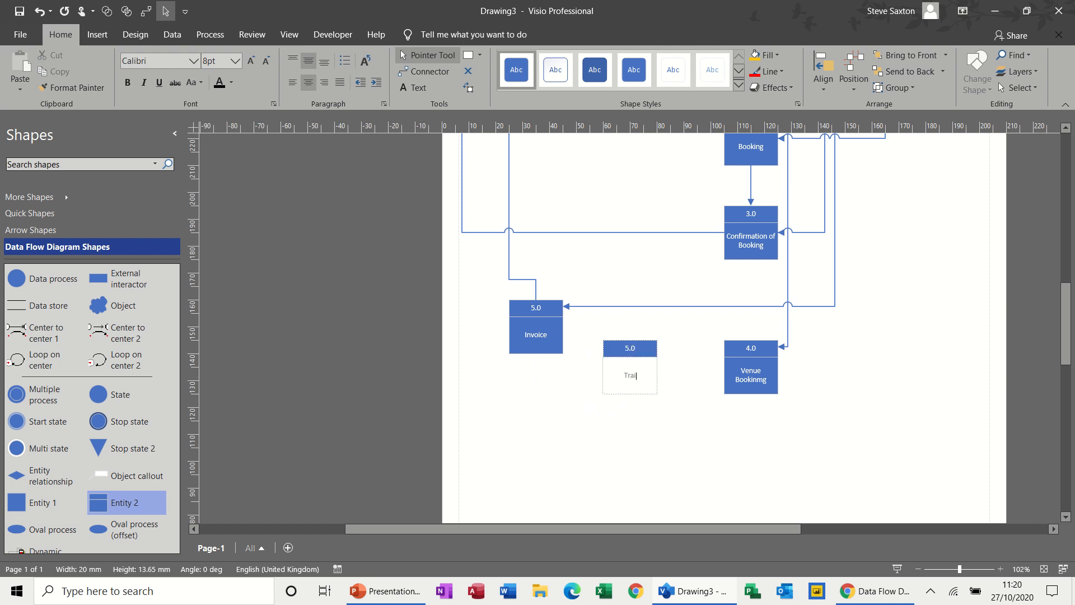
type("ning")
left_click(641, 415)
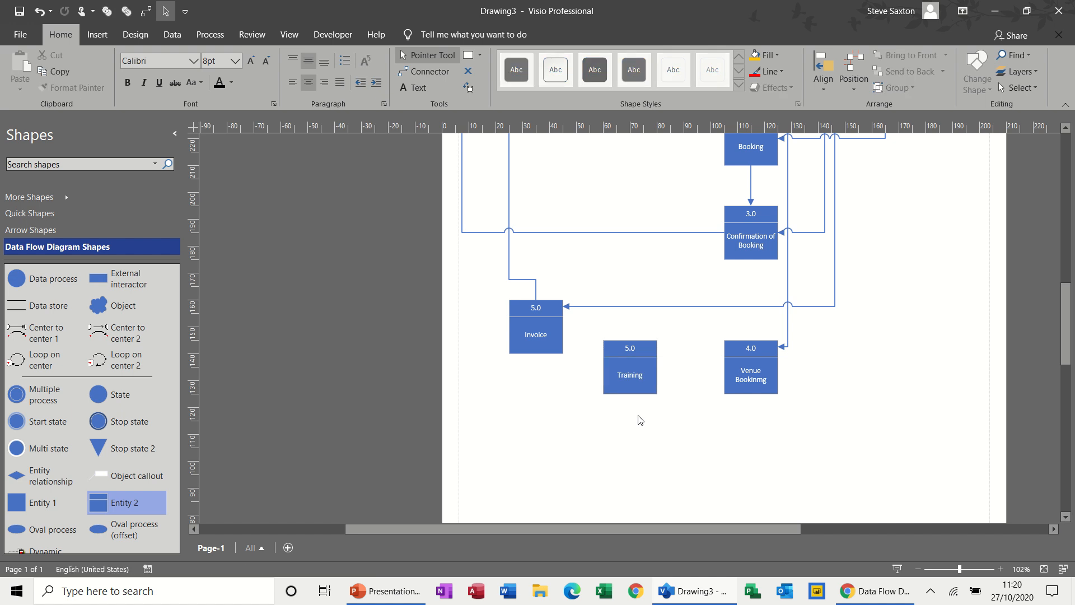
- Draw connectors from Venue Bookinmg to Training and from Training to the bottom of Invoice
left_click(416, 72)
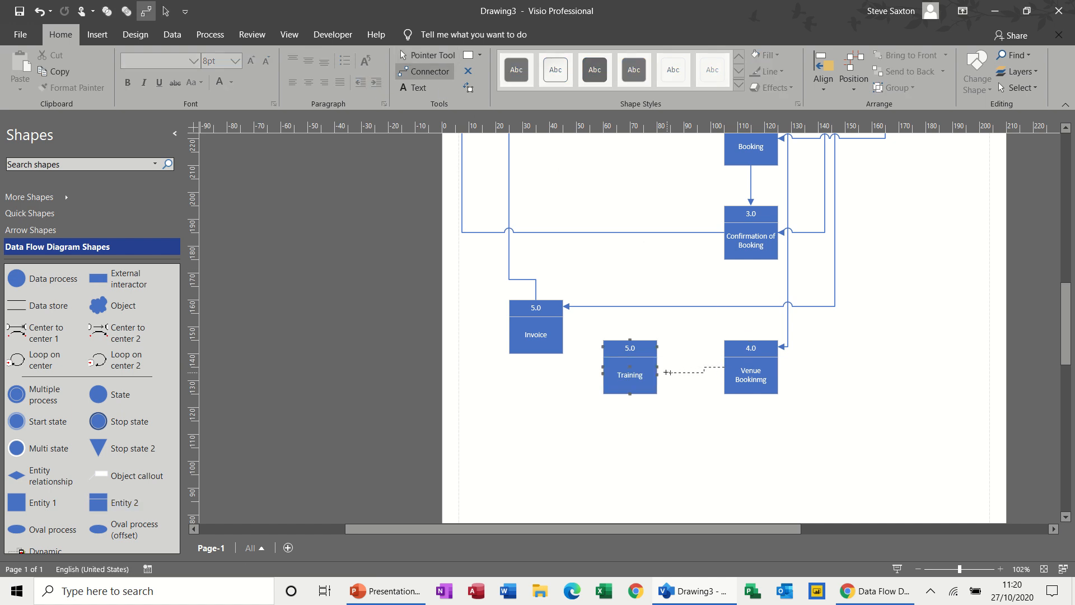
left_click_drag(667, 372, 659, 366)
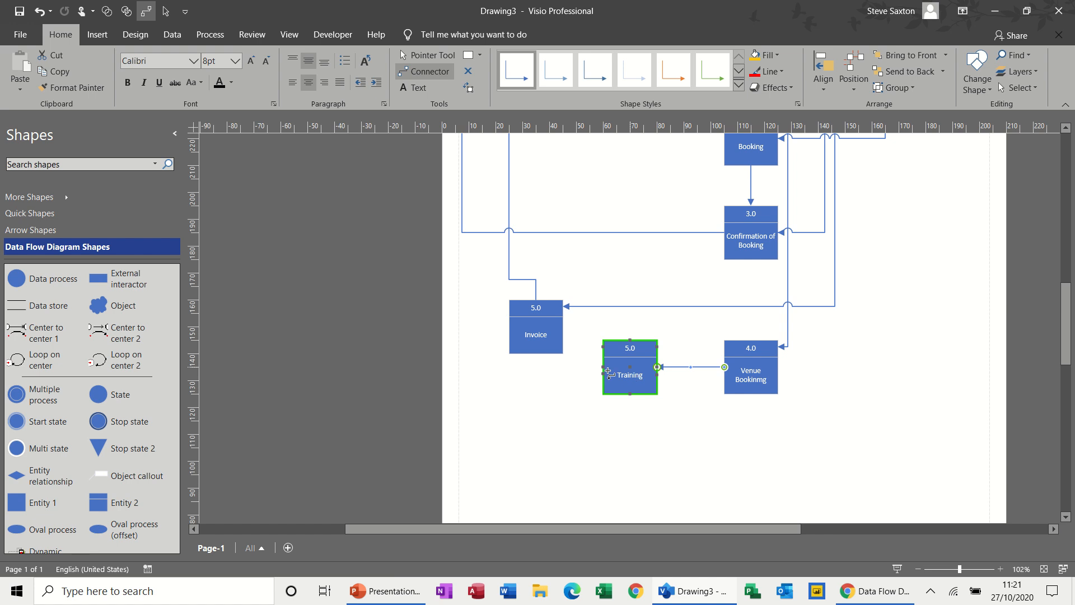
left_click_drag(604, 368, 536, 354)
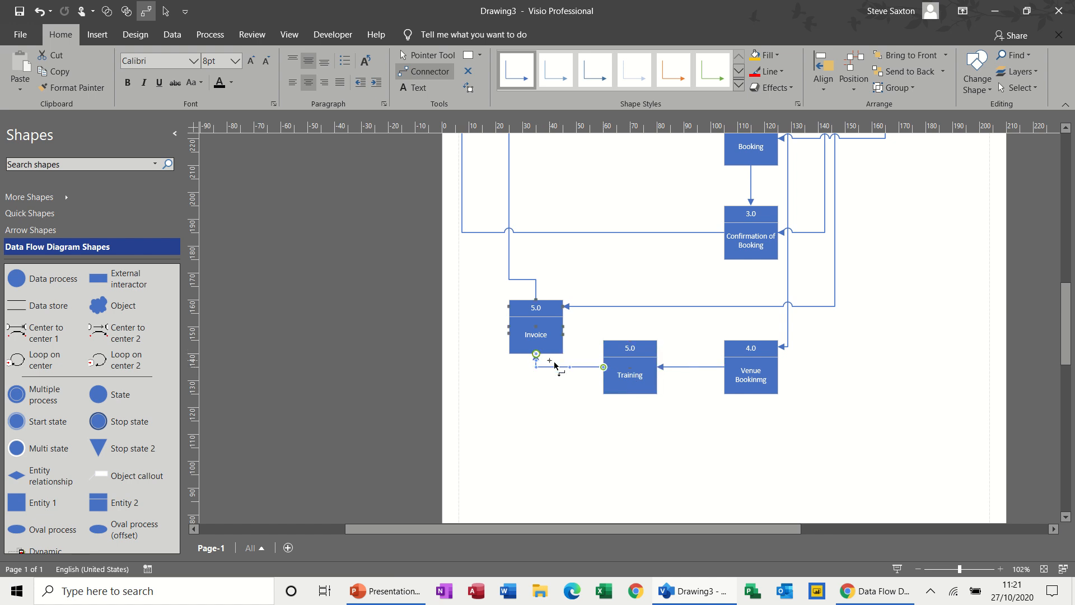
left_click(418, 55)
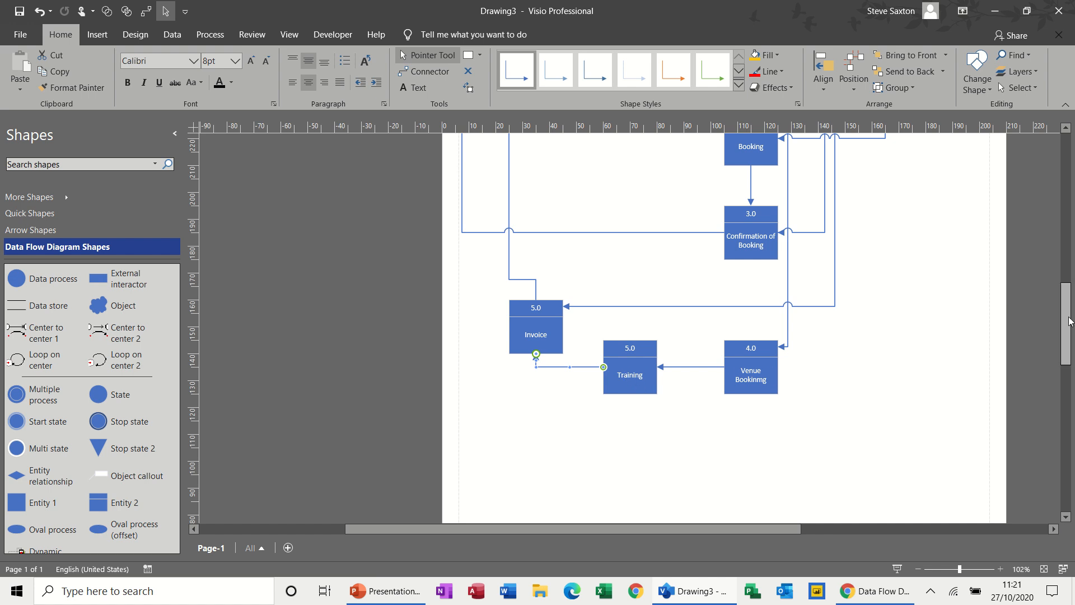
- Renumber the Invoice process as "6.0"
left_click_drag(1071, 313, 1070, 281)
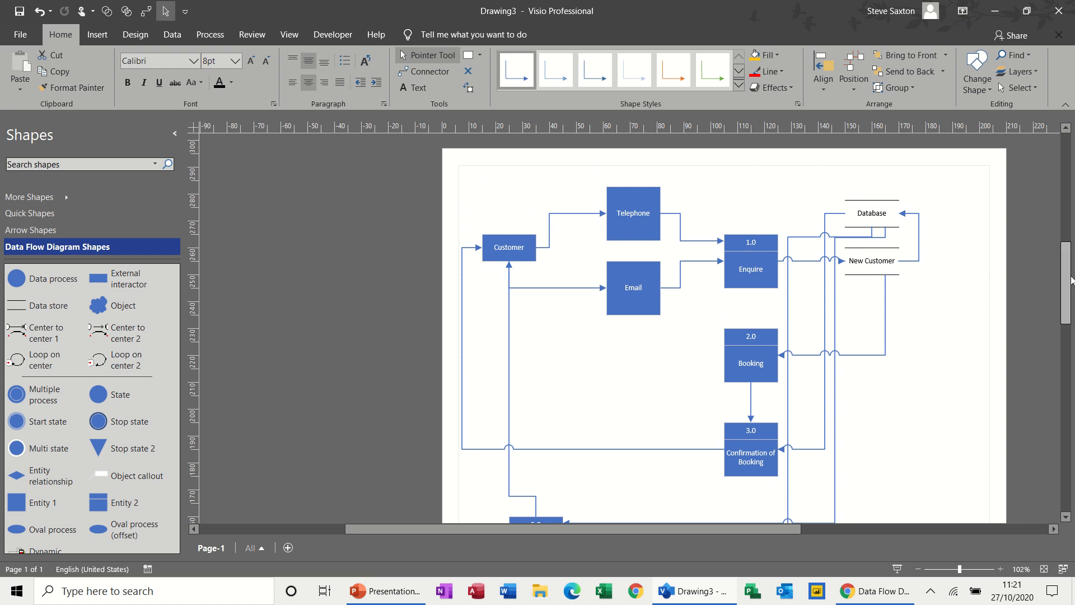
left_click_drag(1071, 280, 1071, 318)
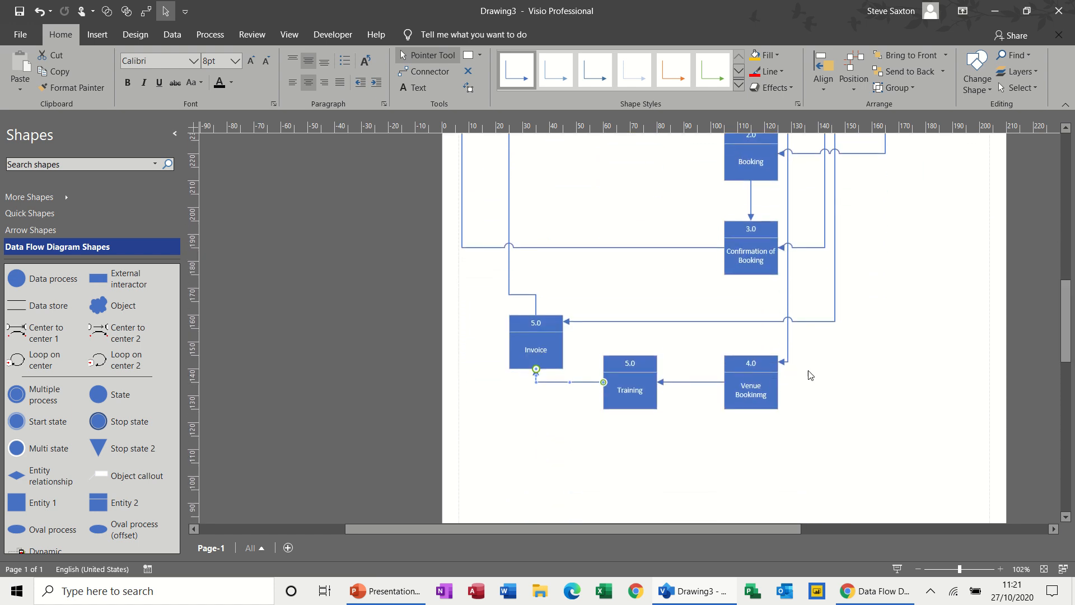
left_click(533, 325)
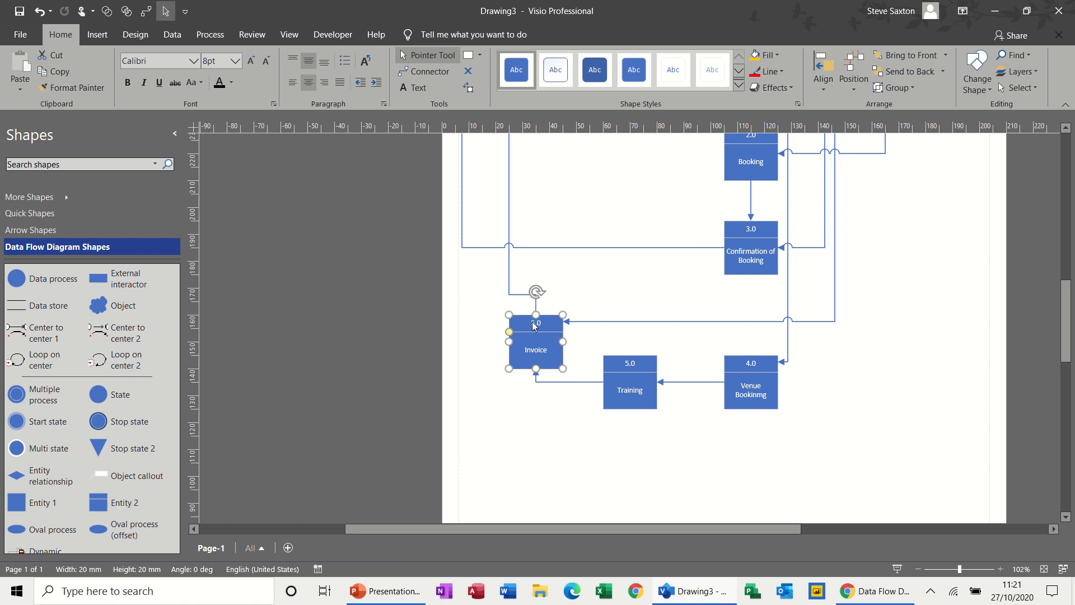
left_click(533, 325)
type("6.0")
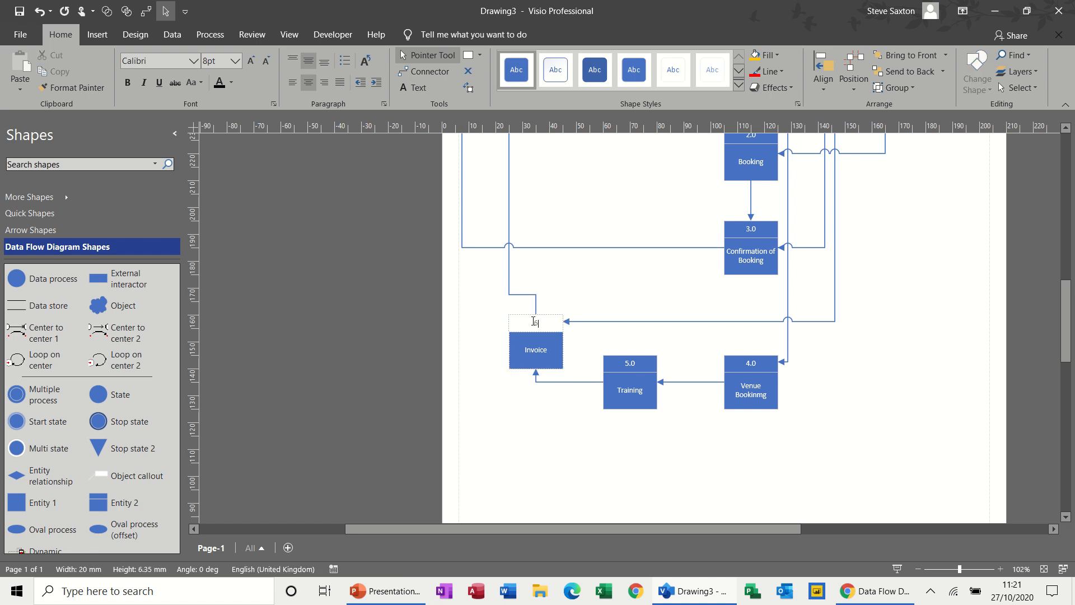
left_click(845, 394)
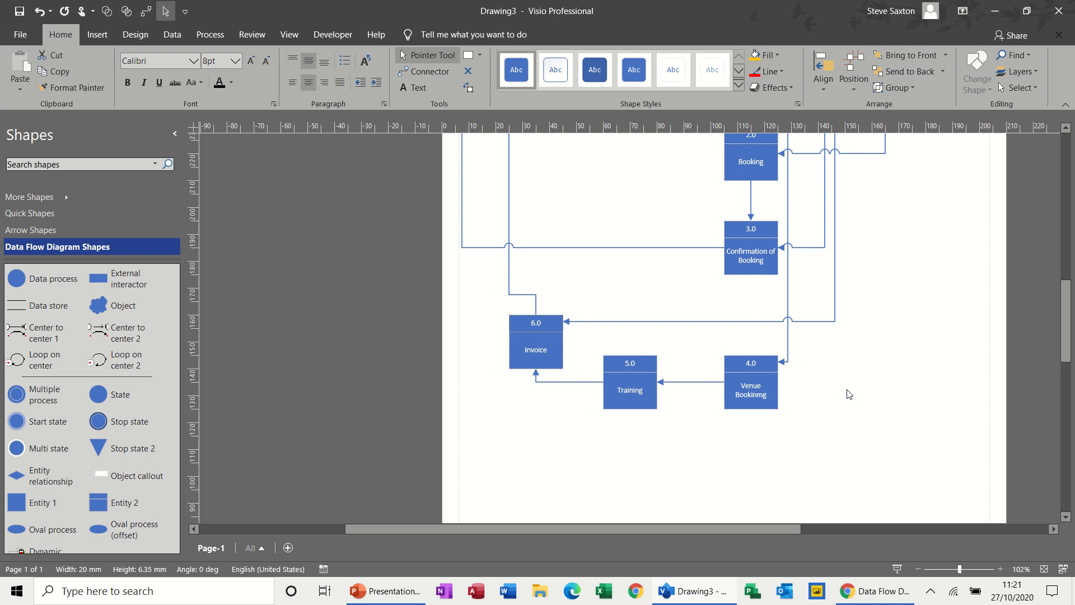
- Draw a connector from the bottom of Confirmation of Booking to the top of Venue Bookinmg
left_click_drag(1068, 350, 1068, 316)
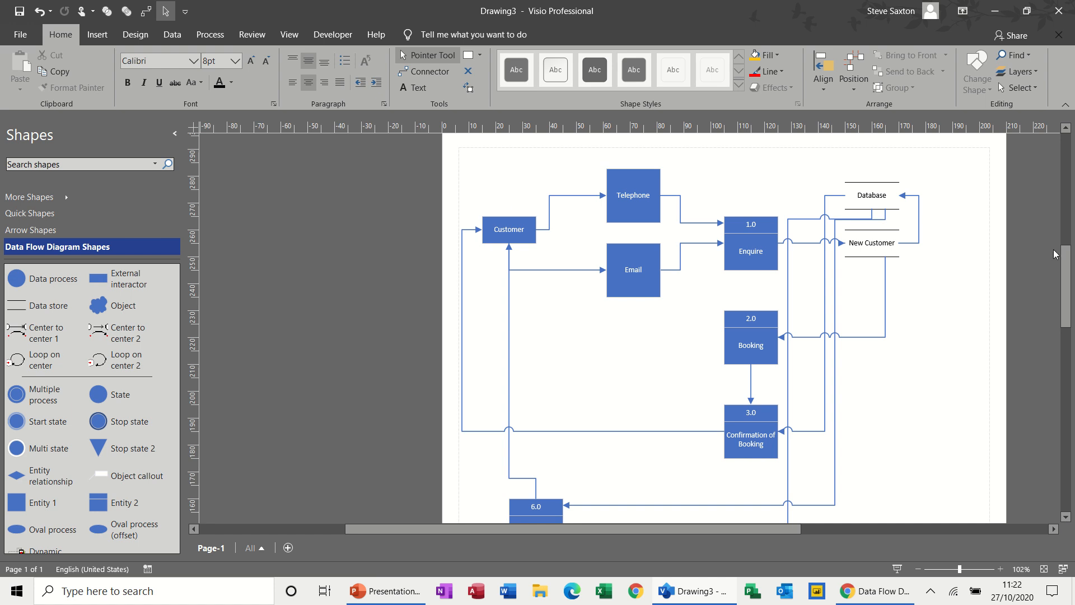
left_click_drag(1062, 262, 1069, 311)
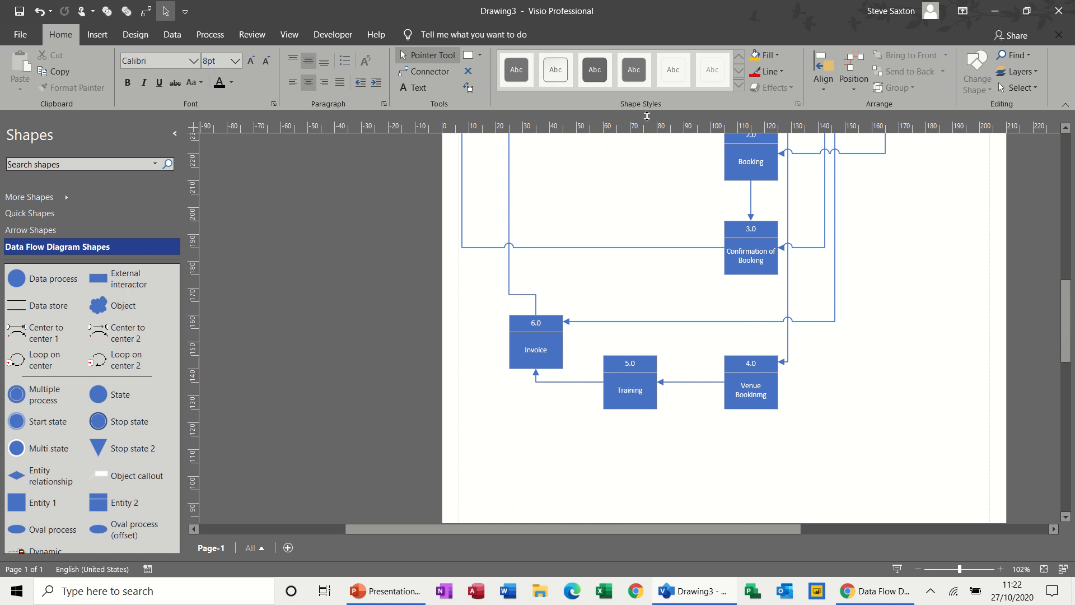
left_click(429, 71)
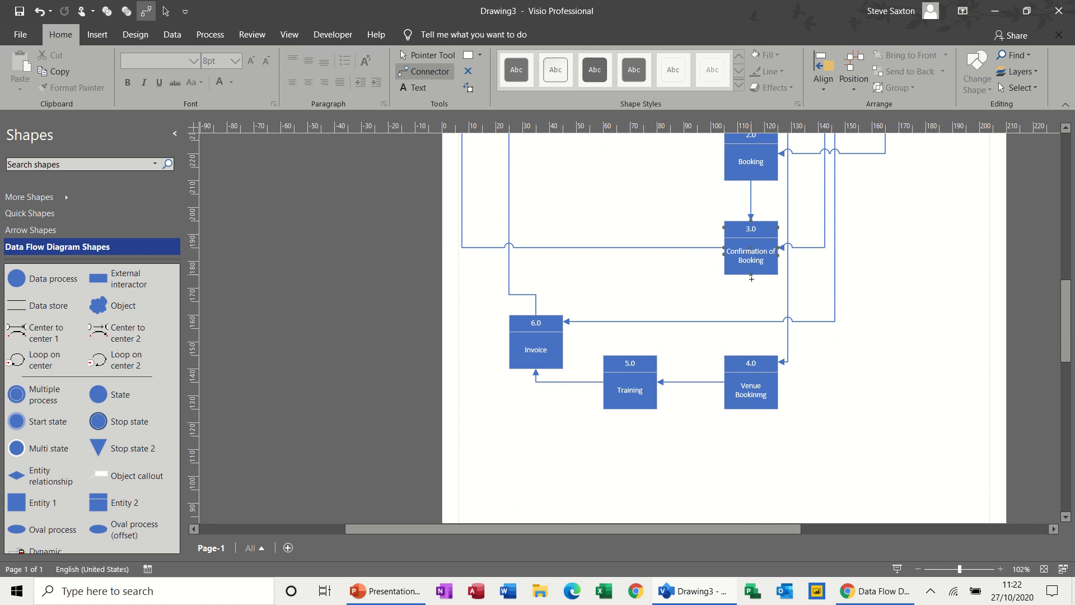
left_click_drag(754, 347, 753, 361)
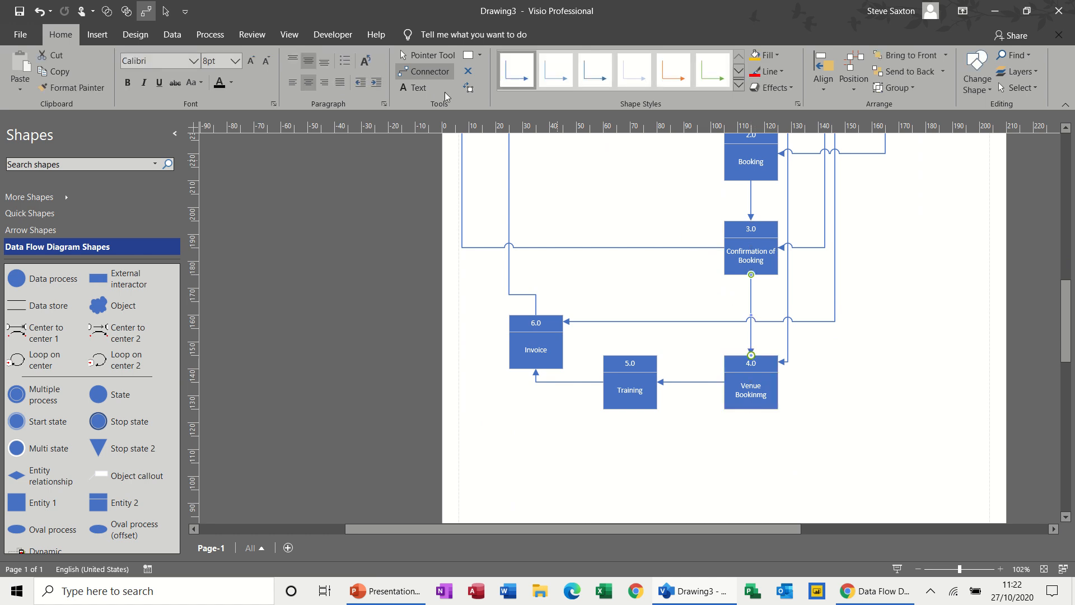
left_click(423, 56)
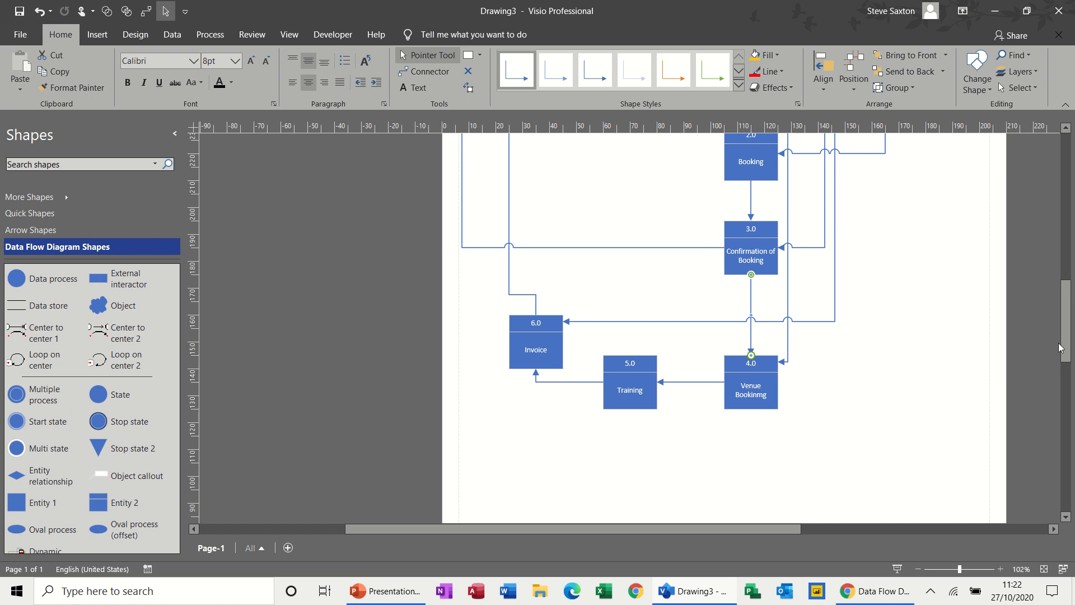
- Add a Data store shape below the Invoice process and label it "Invoice Table"
mouse_move(1071, 320)
left_mouse_down()
mouse_move(1071, 266)
mouse_move(1071, 310)
left_mouse_up()
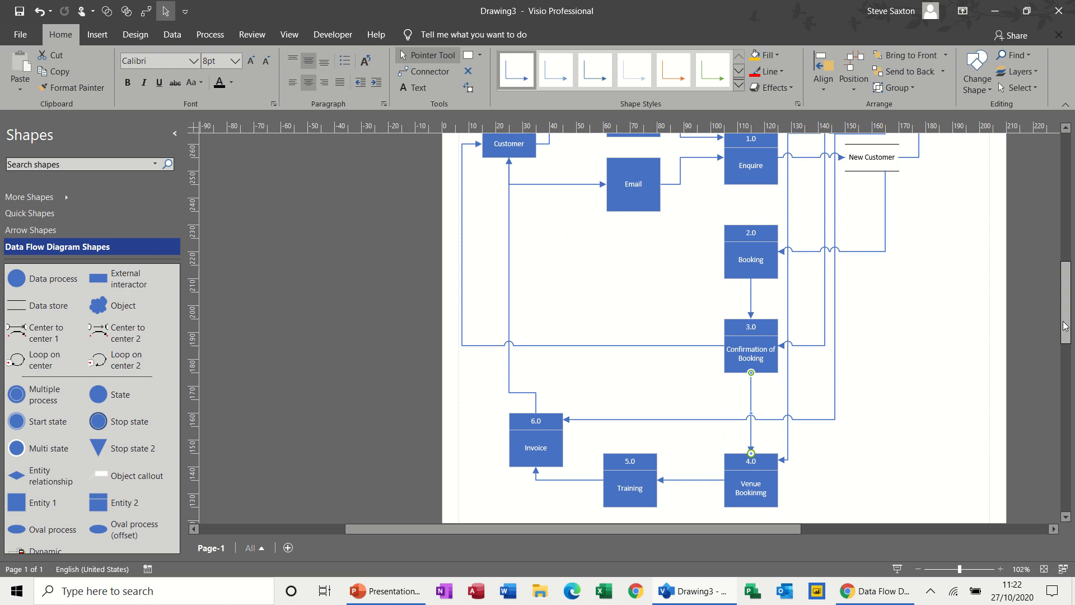
left_click_drag(1065, 326, 1065, 304)
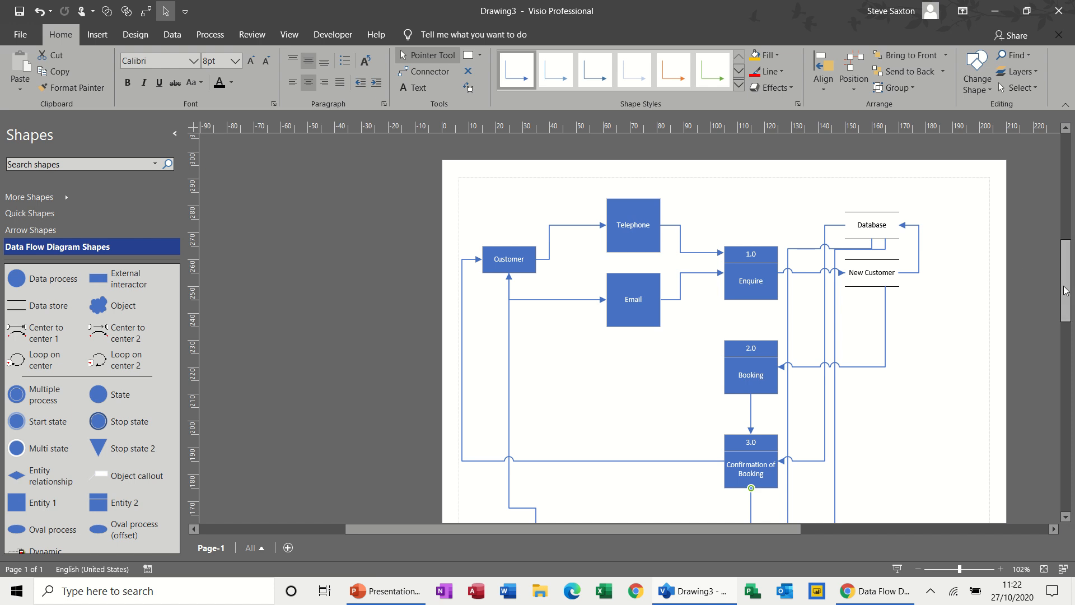
mouse_move(1066, 290)
left_mouse_down()
mouse_move(1070, 315)
mouse_move(1069, 298)
left_mouse_up()
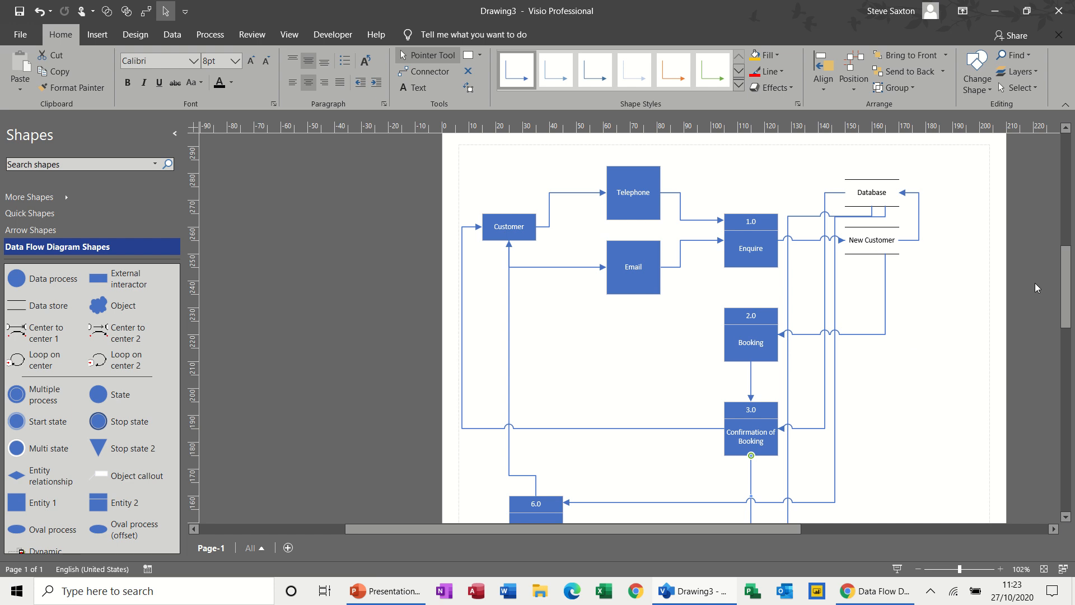
left_click_drag(1060, 274, 1069, 306)
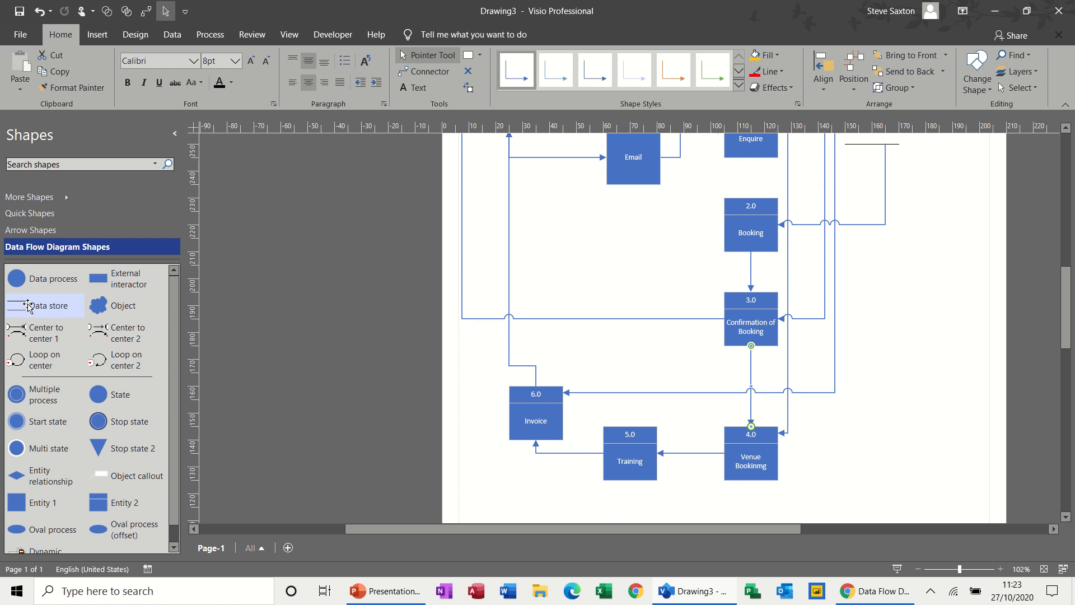
left_click_drag(31, 307, 502, 486)
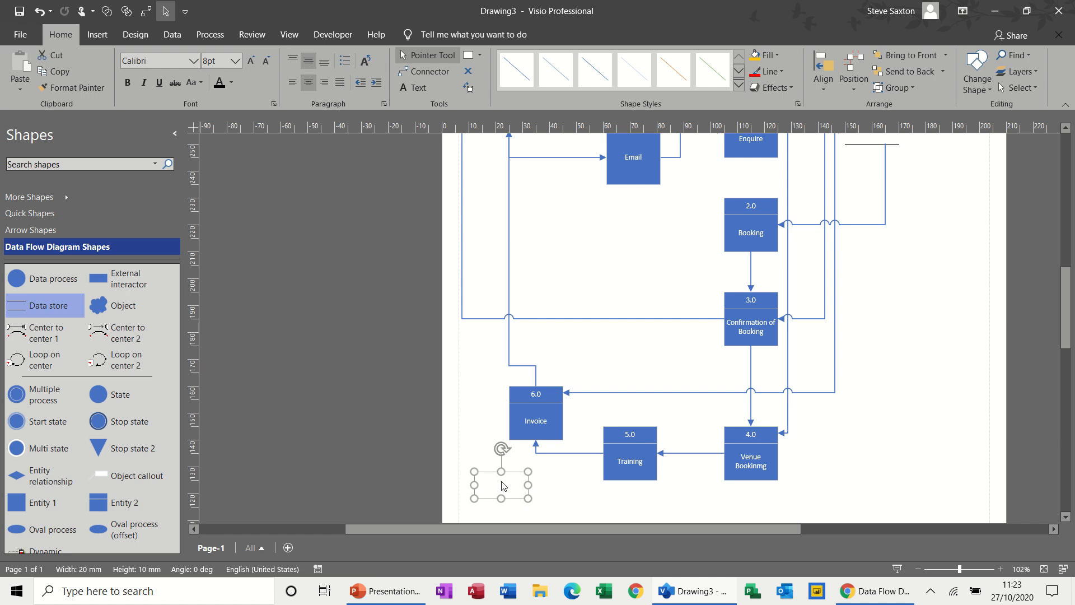
type("Invoice Table")
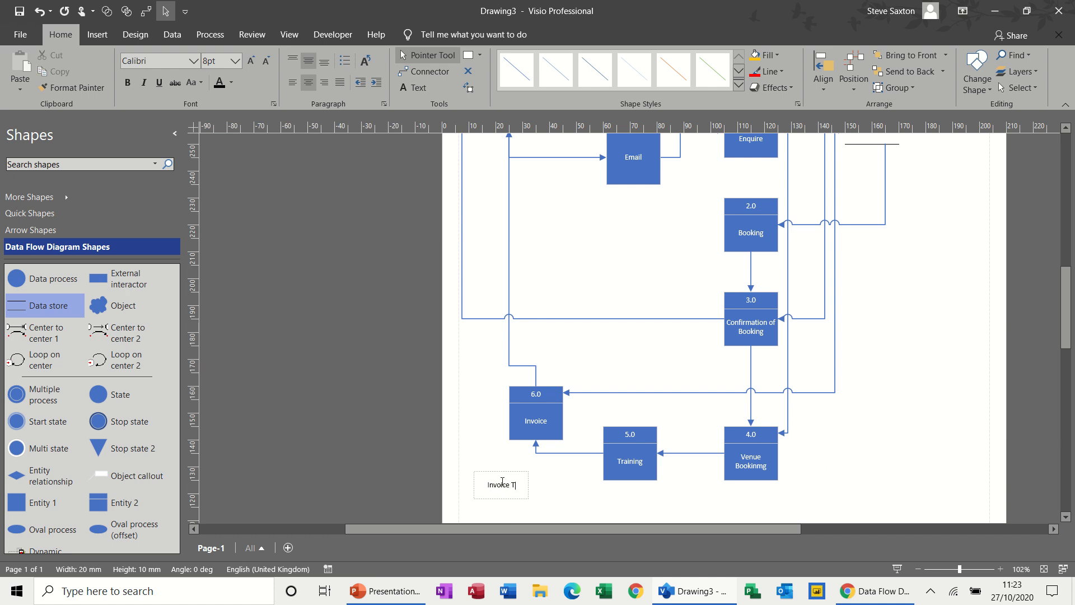
left_click(541, 494)
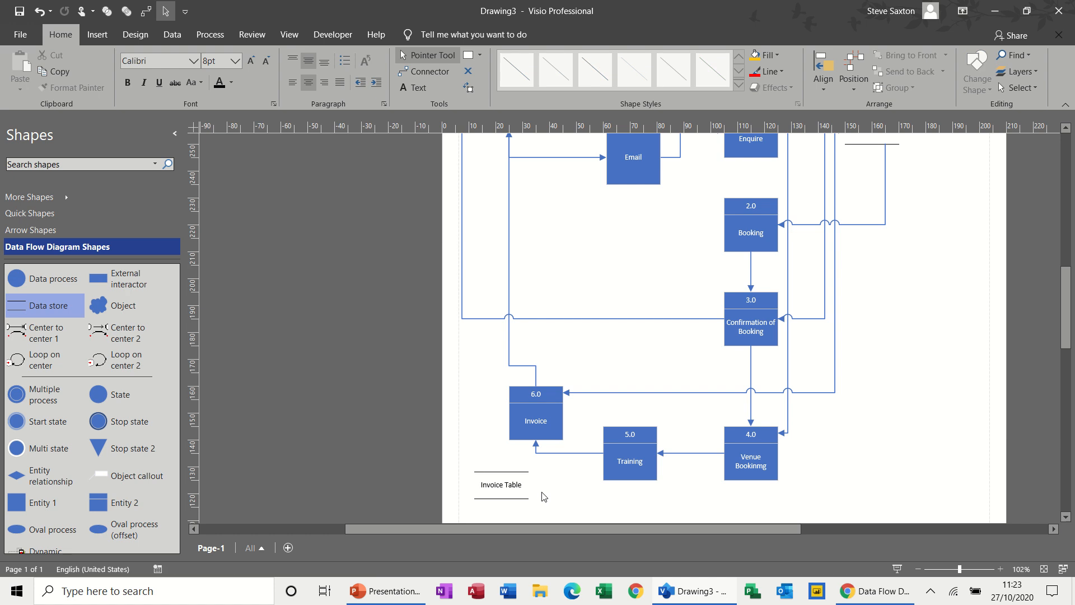
- Draw connectors from the left side of Invoice to the top of Invoice Table and from Invoice Table to the top of Database
left_click(428, 73)
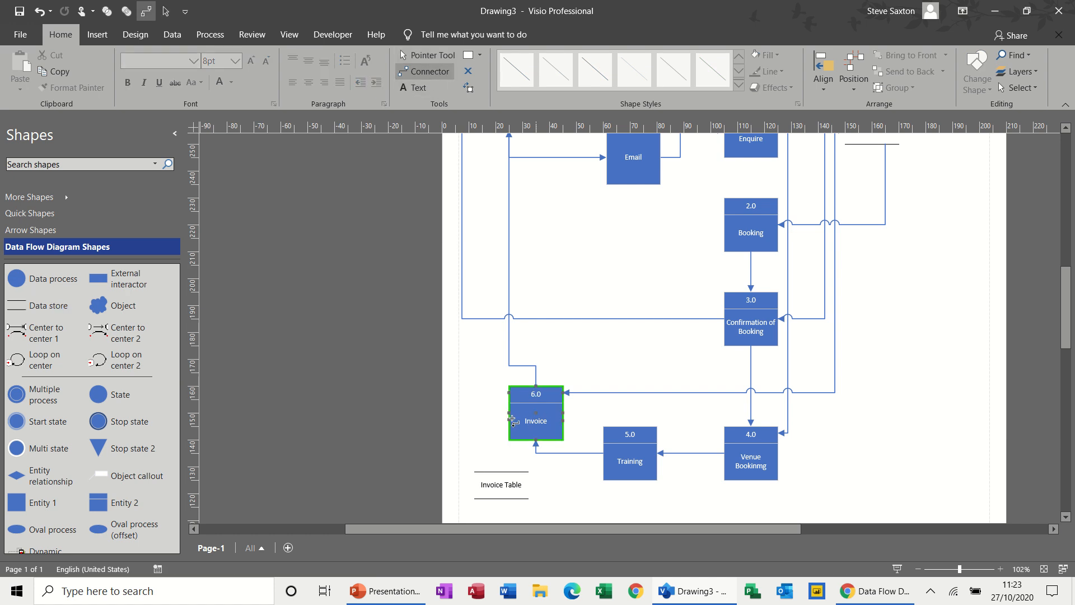
left_click_drag(513, 419, 871, 471)
left_click_drag(912, 207, 937, 110)
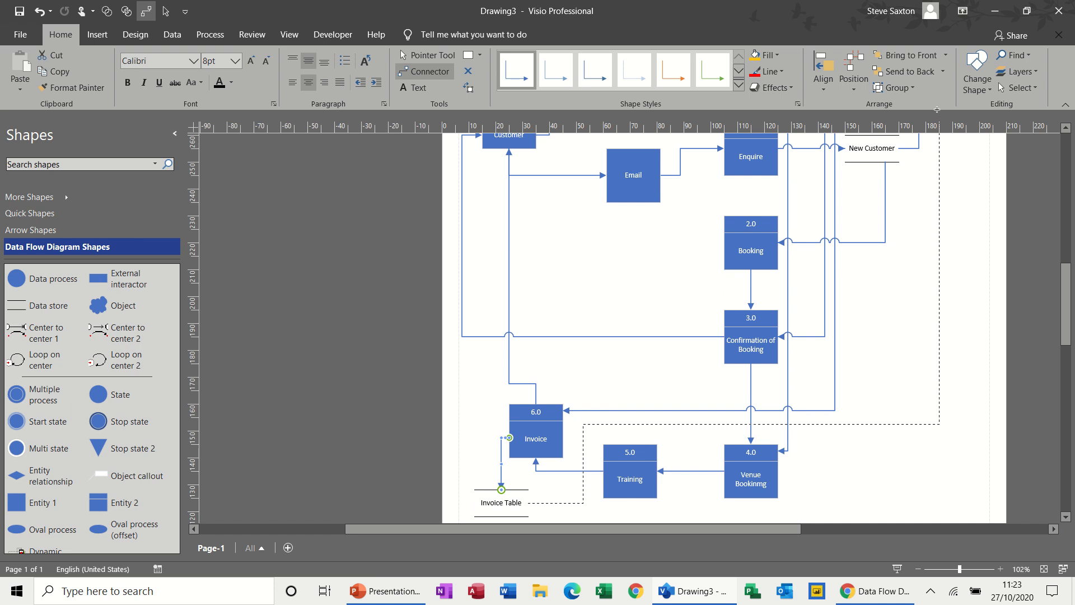
left_click_drag(942, 156, 886, 194)
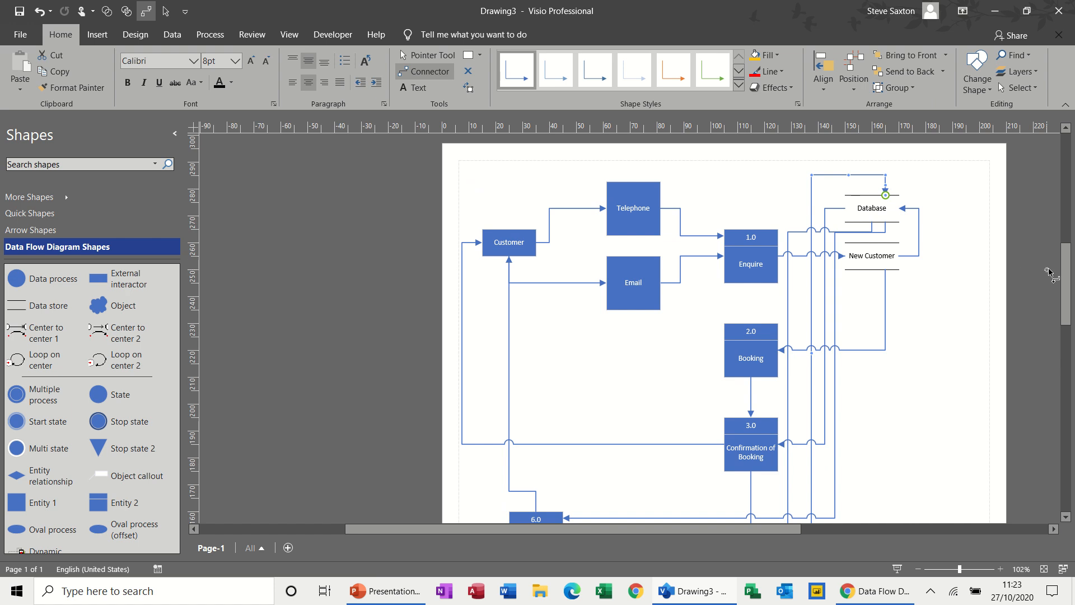
left_click(428, 56)
- Move the Database data store down the page, to the lower right of Venue Bookinmg
mouse_move(1068, 273)
left_mouse_down()
mouse_move(1072, 297)
mouse_move(1073, 272)
left_mouse_up()
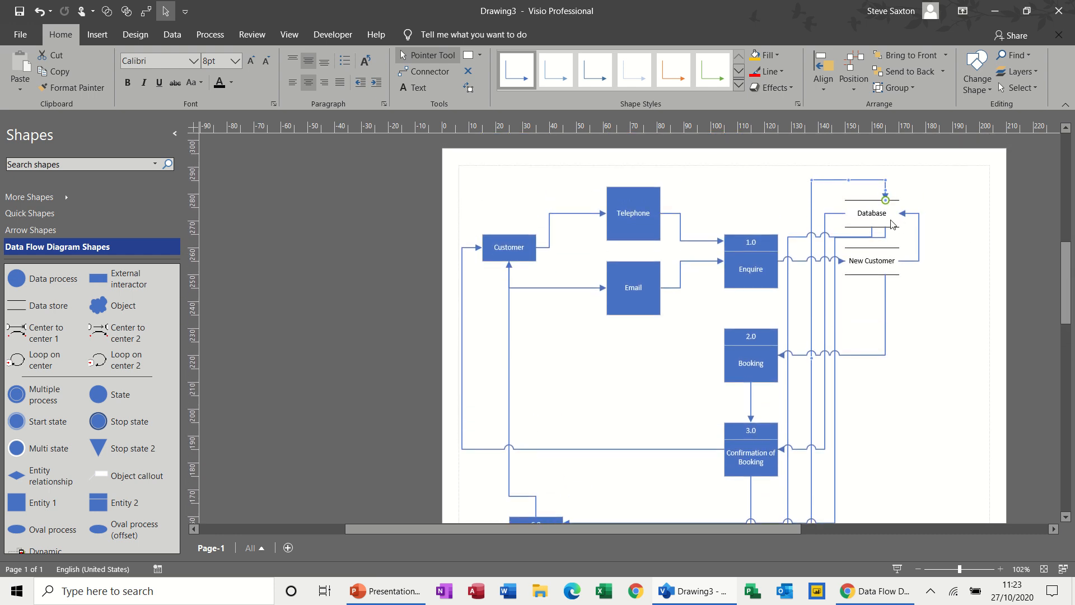
left_click_drag(890, 220, 967, 457)
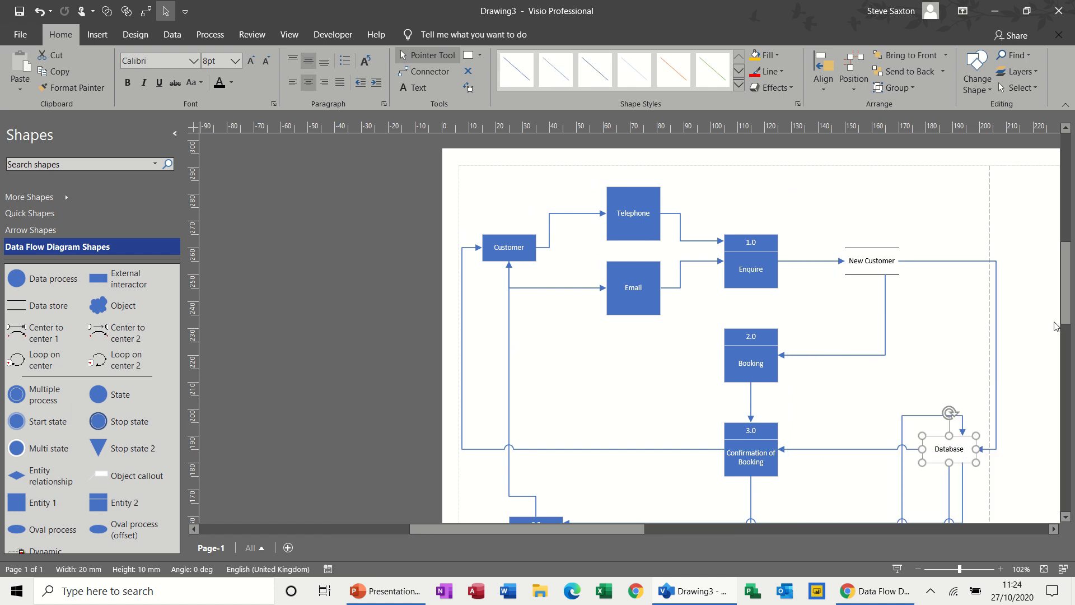
scroll(1067, 315, "down", 3)
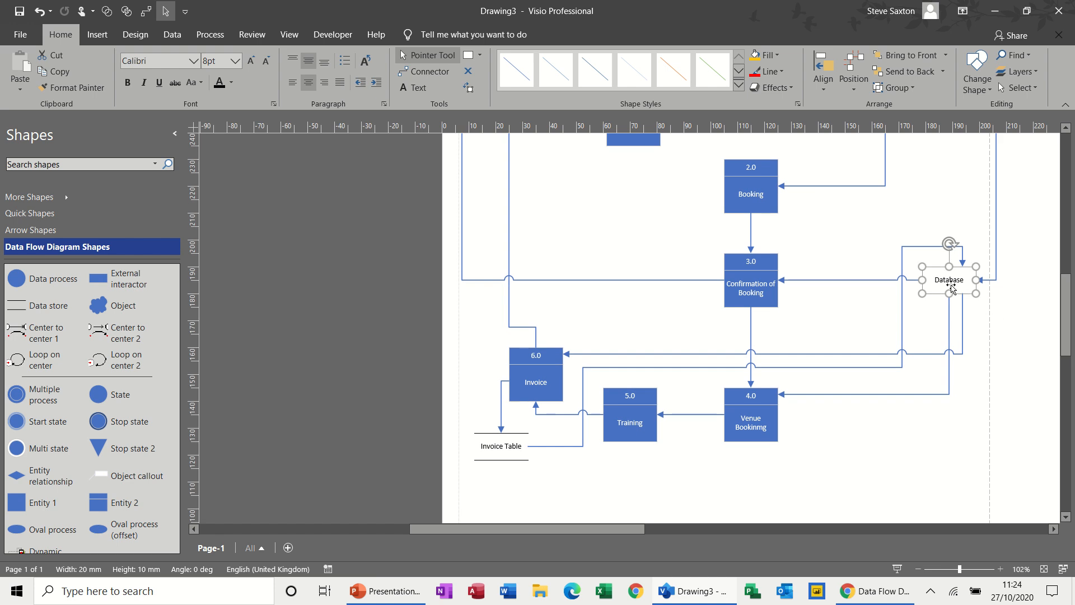
left_click_drag(951, 285, 881, 470)
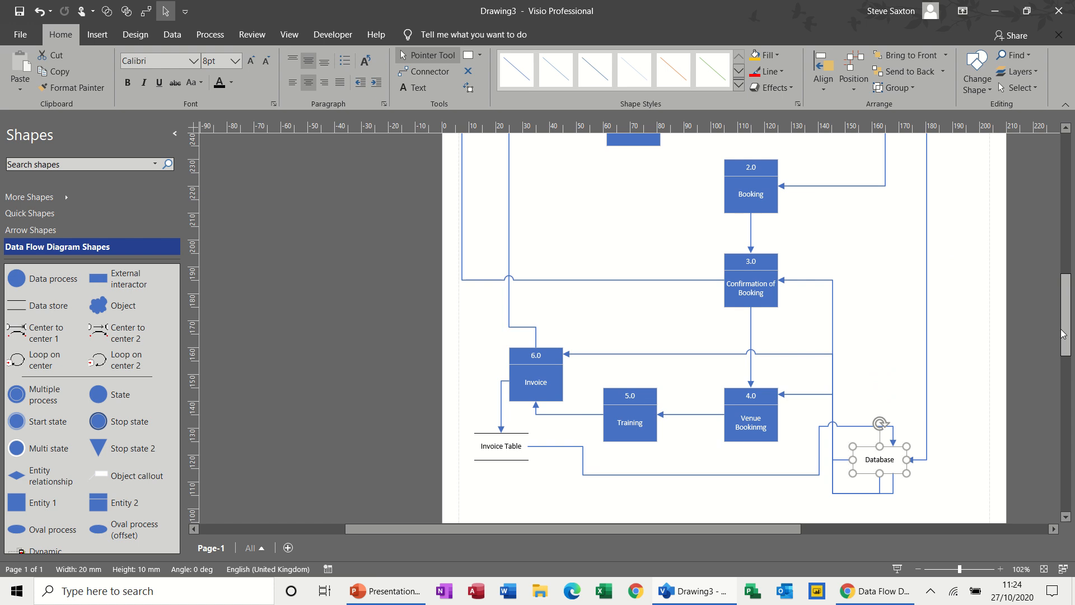
mouse_move(1067, 339)
left_mouse_down()
mouse_move(1069, 312)
mouse_move(1073, 354)
left_mouse_up()
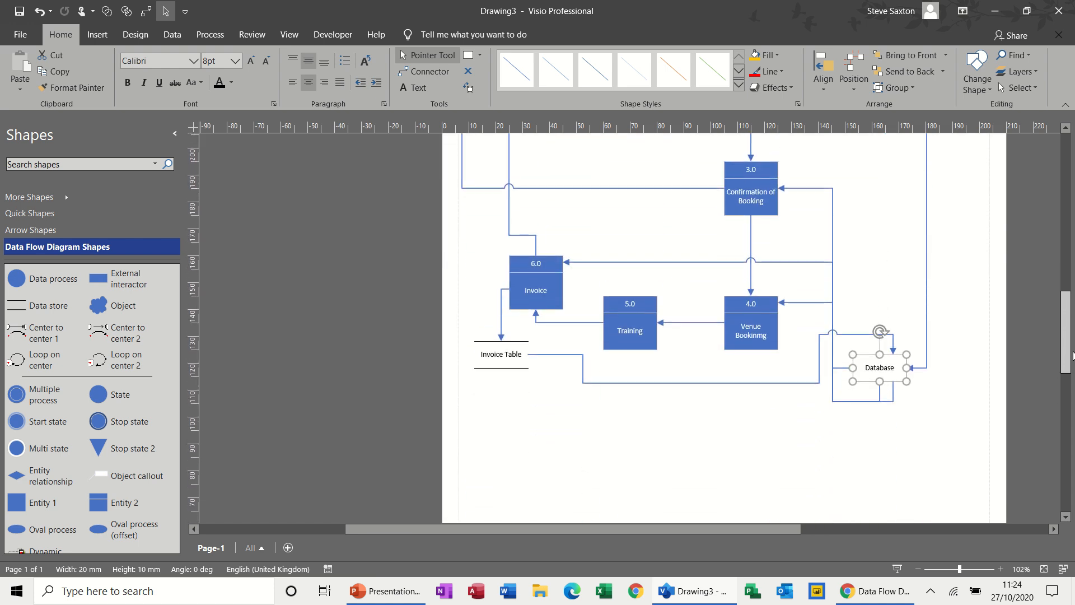
left_click(863, 457)
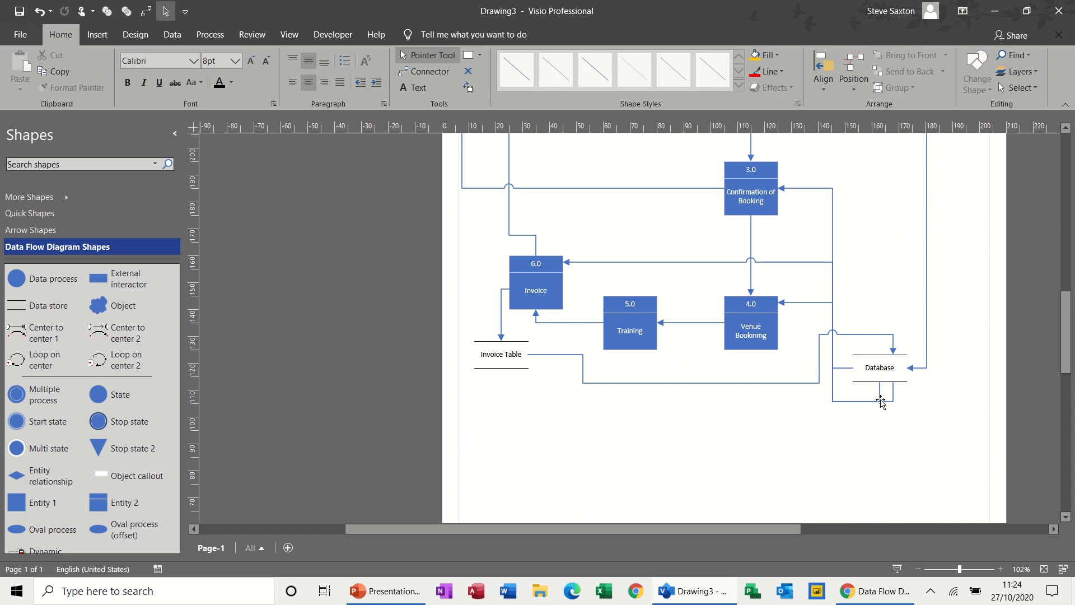
- Reattach the Database end of the Invoice Table connector to the bottom edge of Database
left_click(892, 351)
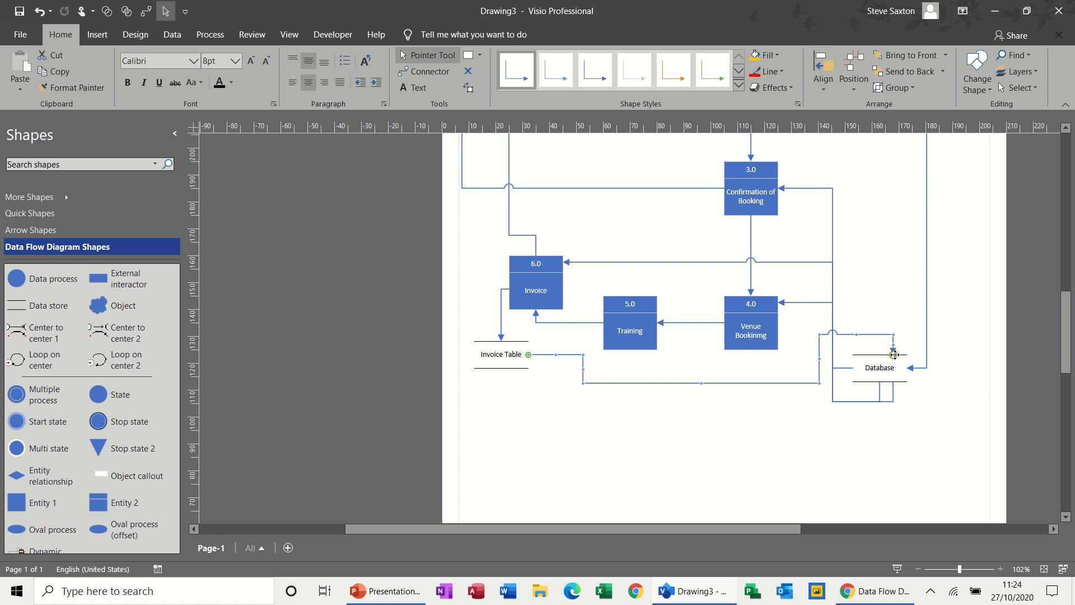
left_click_drag(894, 354, 866, 381)
left_click(926, 417)
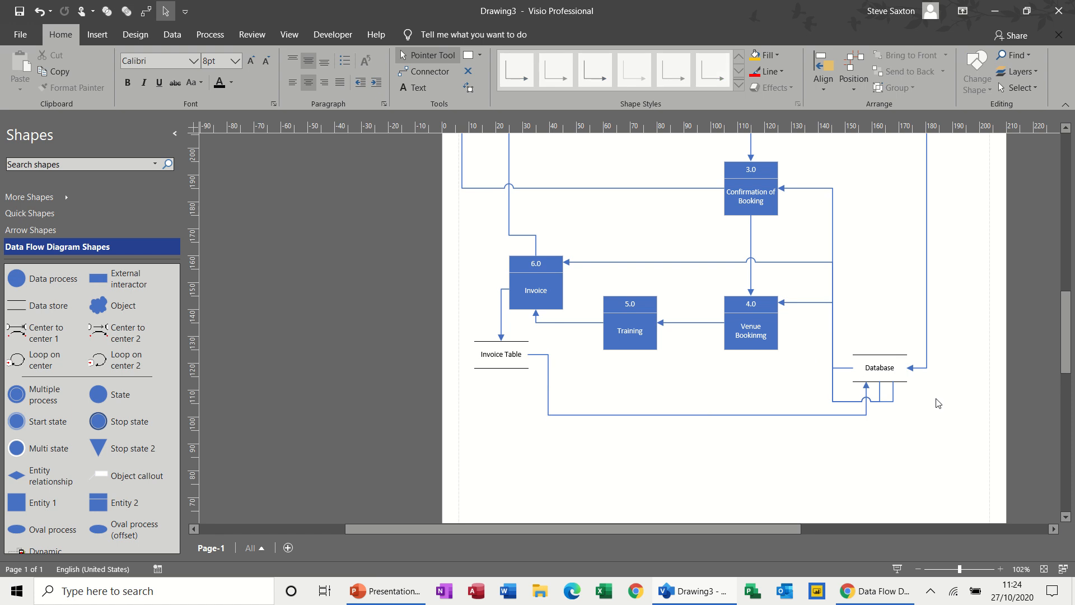
- Add a Data store shape below Venue Bookinmg and label it "Booking Table"
mouse_move(1070, 349)
left_mouse_down()
mouse_move(1070, 322)
mouse_move(1071, 354)
left_mouse_up()
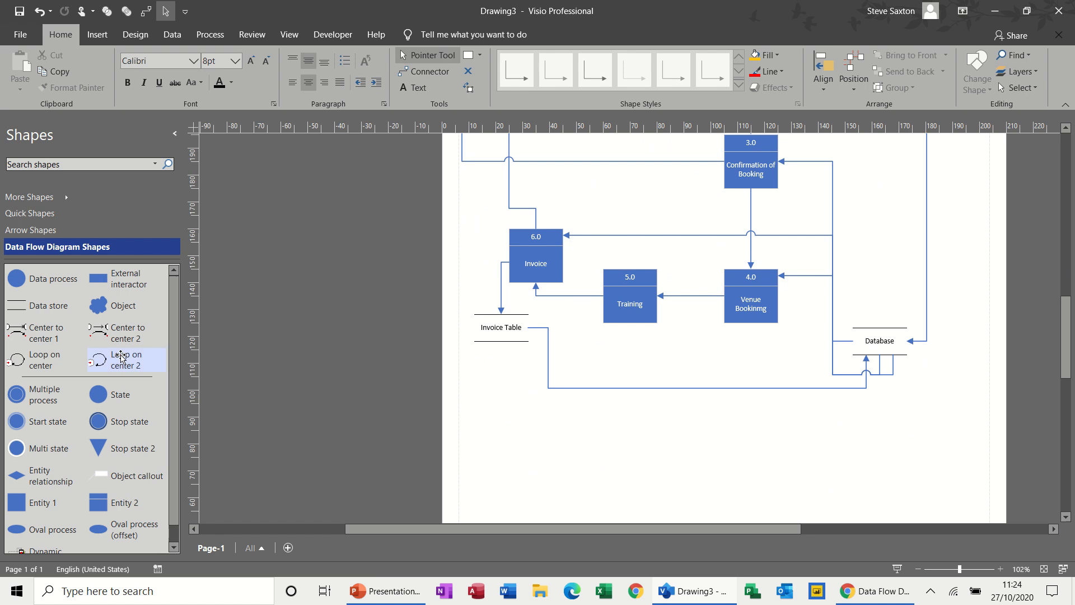
left_click_drag(49, 306, 750, 360)
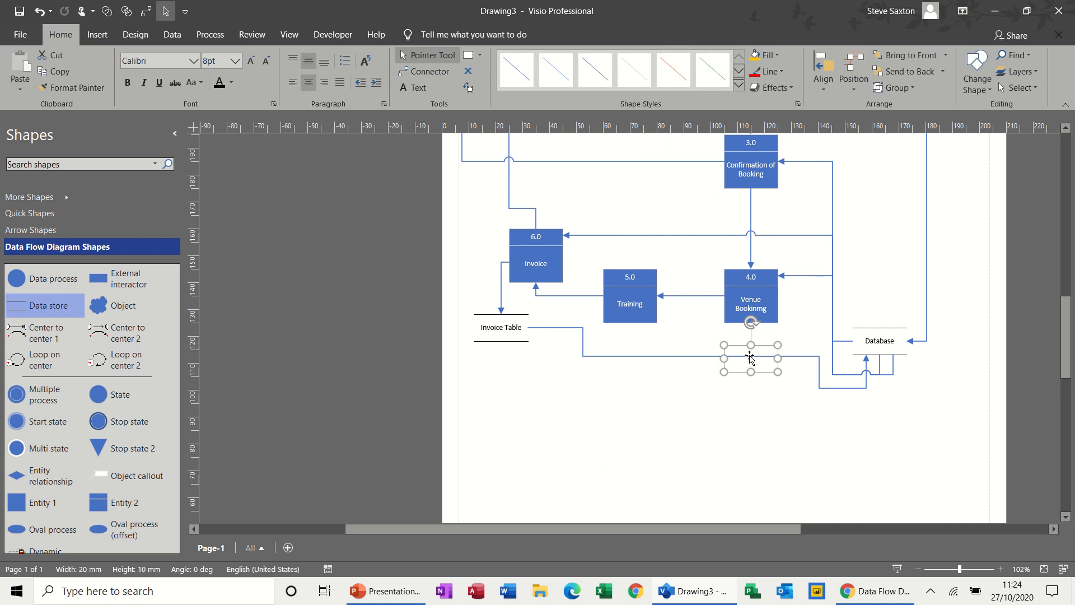
double_click(751, 359)
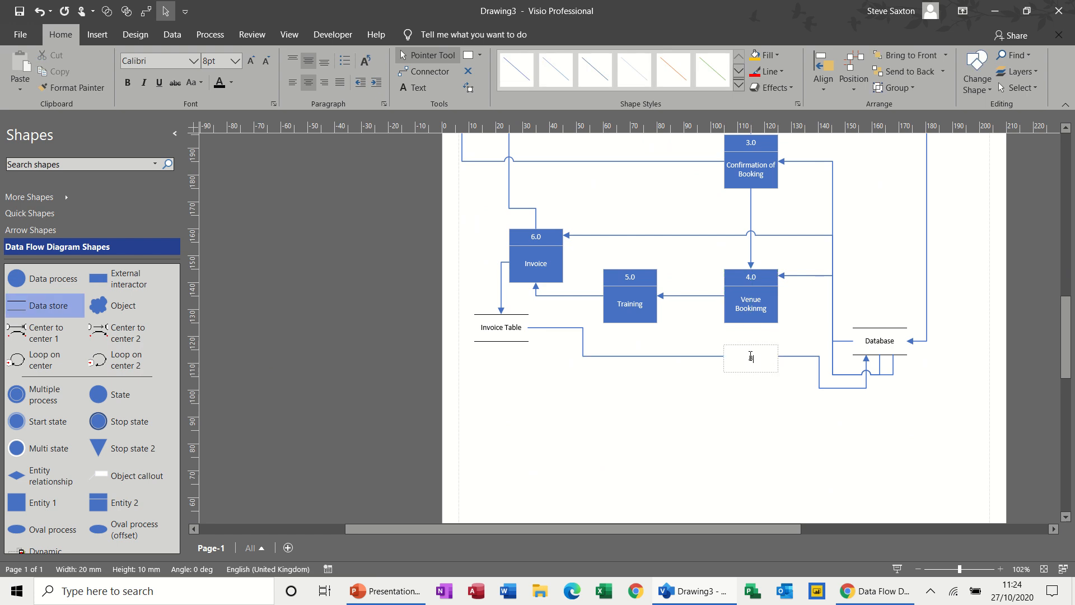
type("Booking Table")
left_click(742, 390)
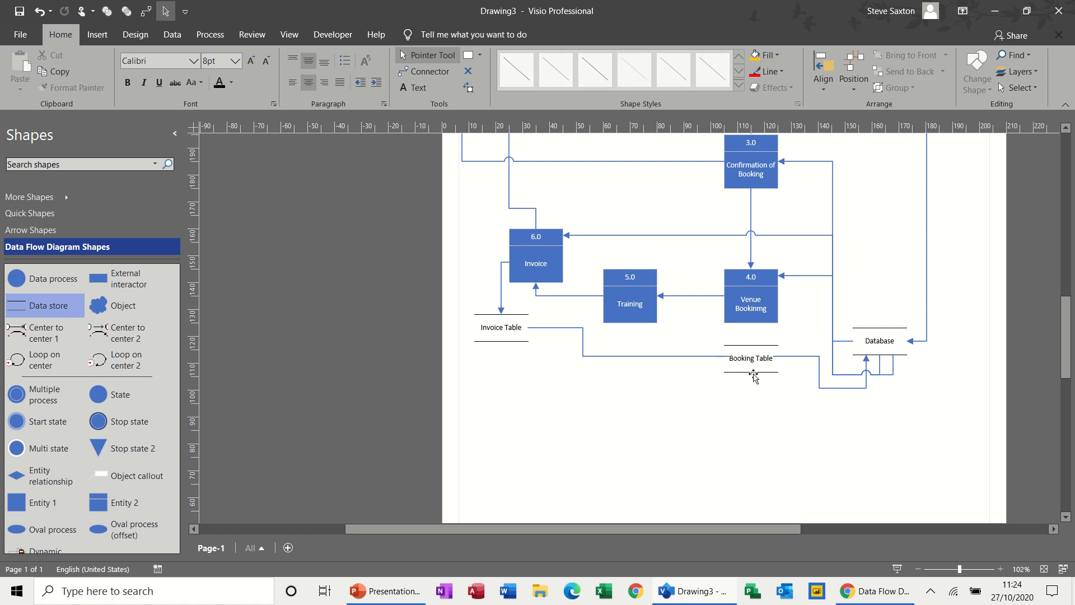
- Move Booking Table down and to the left, clear of the connector between Invoice Table and Database
left_click_drag(753, 374, 751, 410)
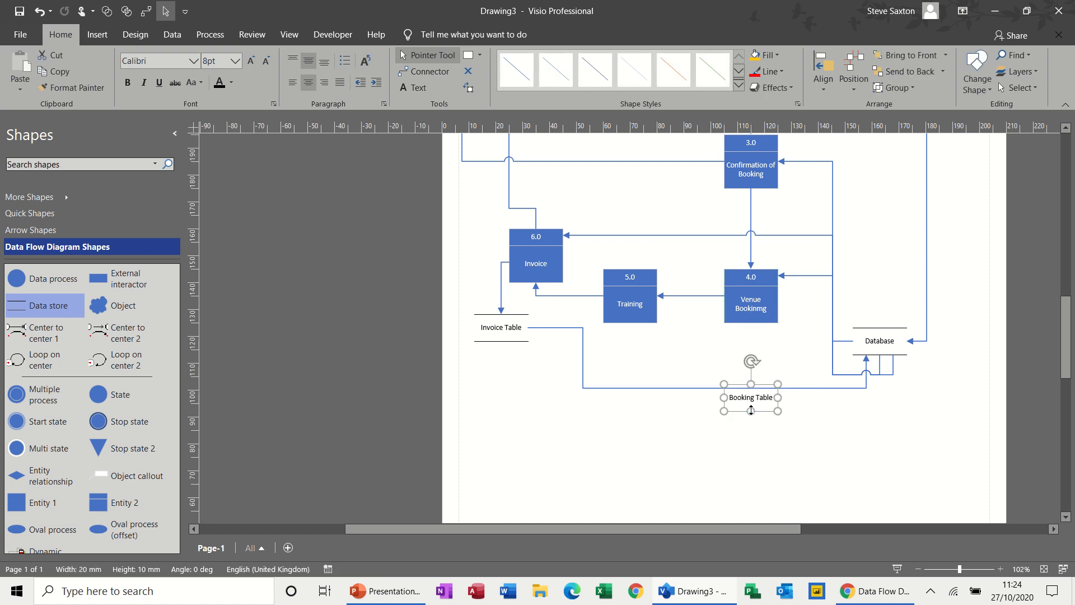
left_click(795, 388)
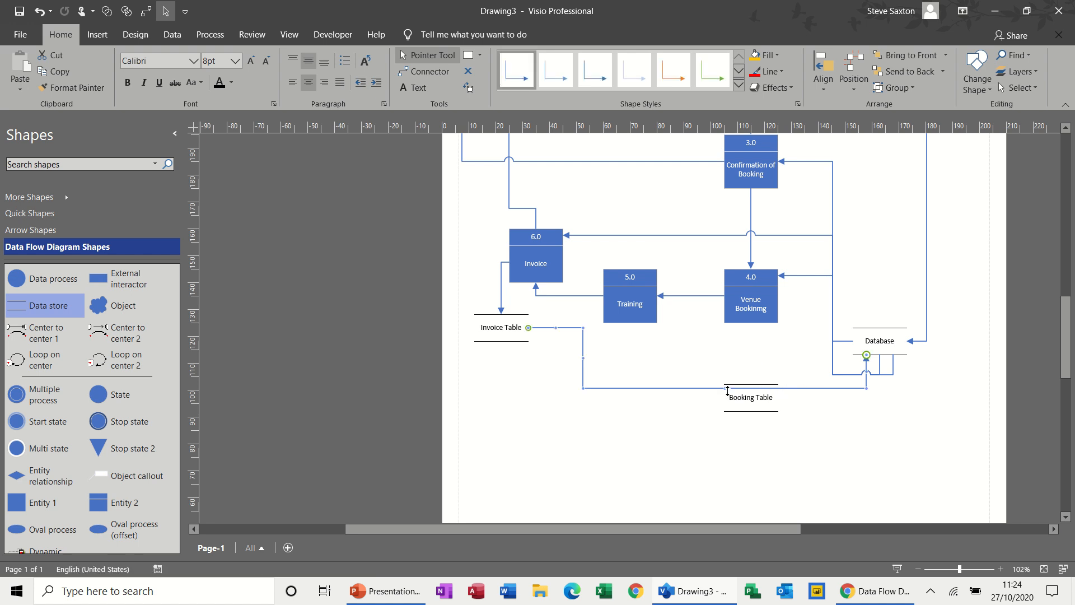
left_click_drag(733, 411, 662, 485)
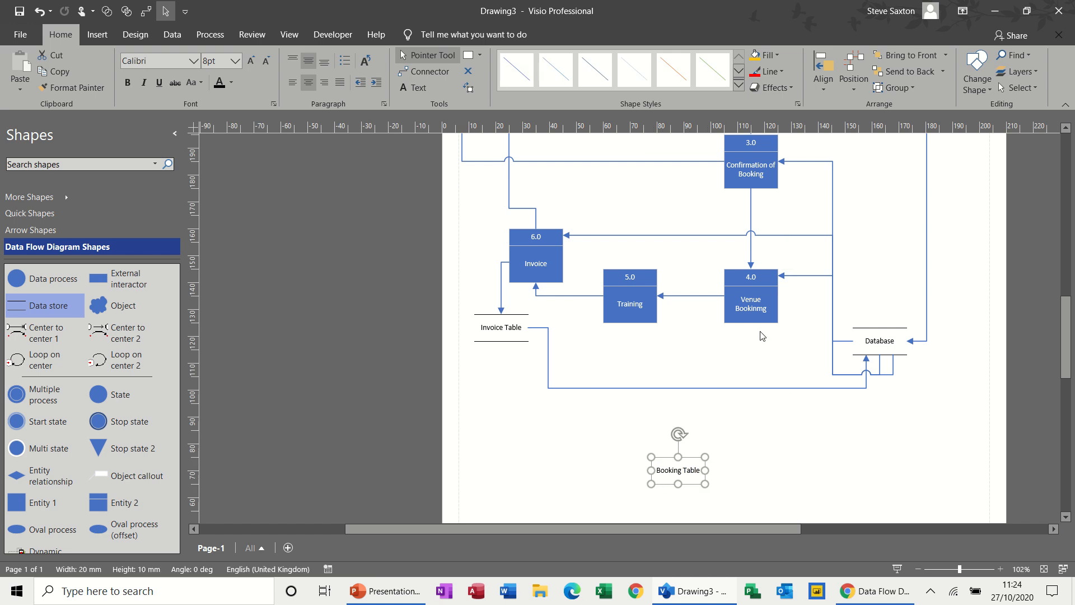
- Draw connectors from the bottom of Venue Bookinmg to the top of Booking Table and from Booking Table to the top of Database
left_click(756, 308)
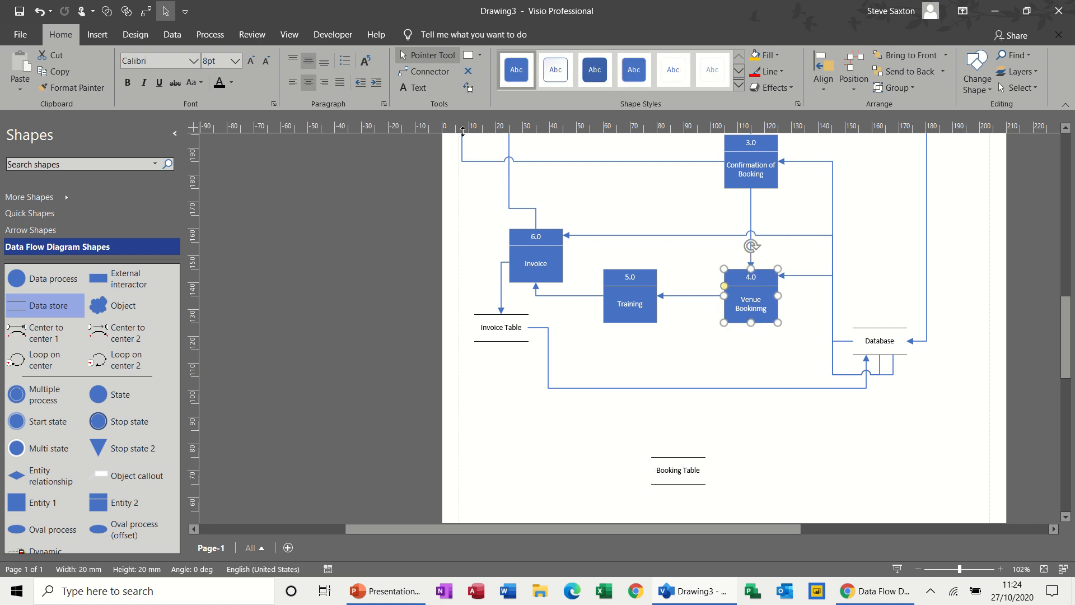
key("ctrl+3")
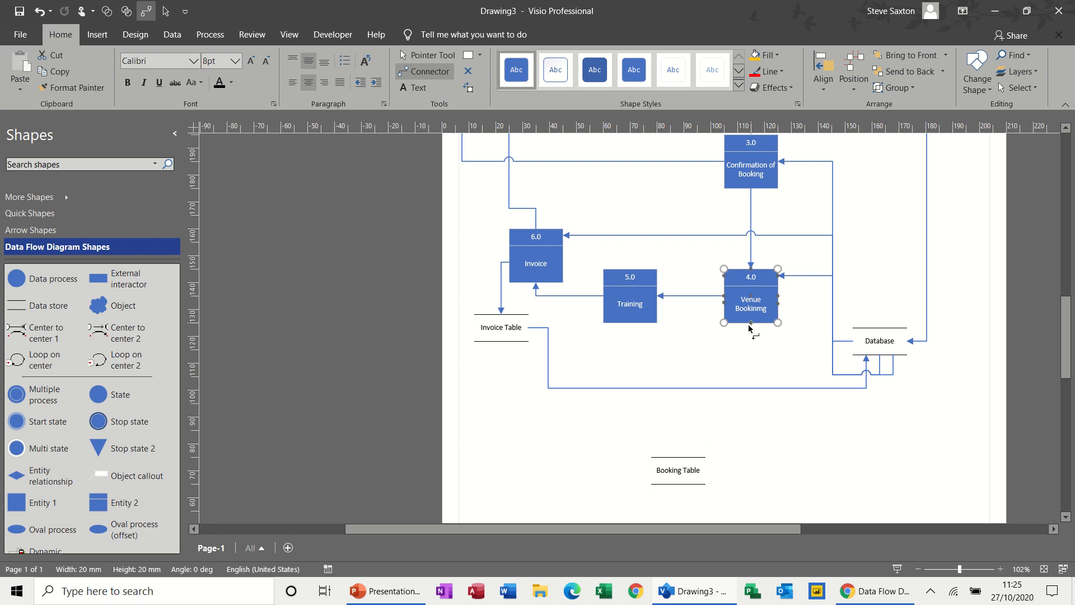
left_click_drag(751, 327, 705, 473)
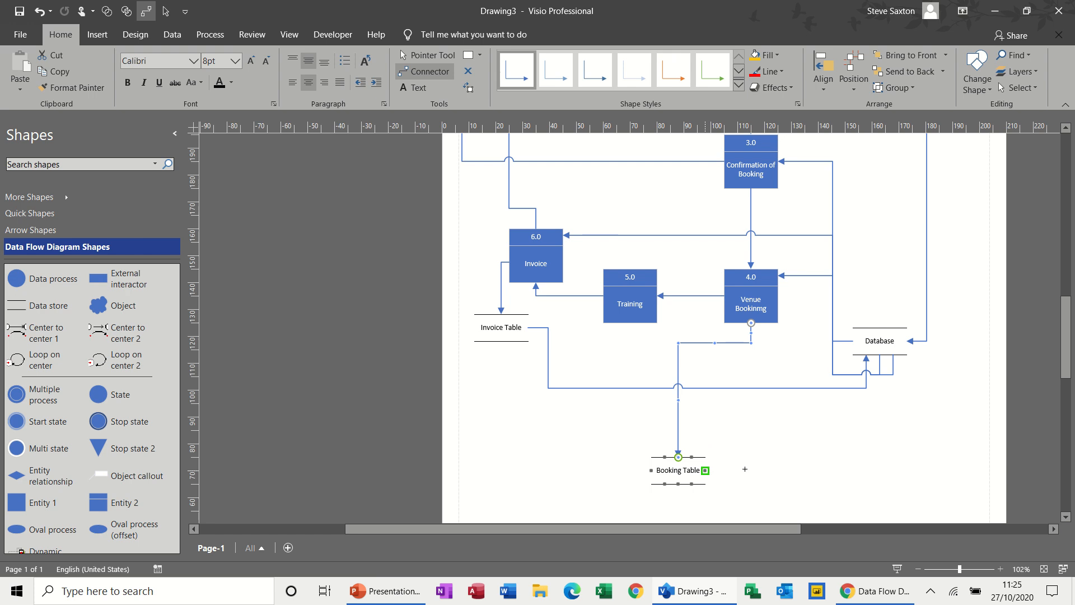
left_click_drag(906, 357, 885, 329)
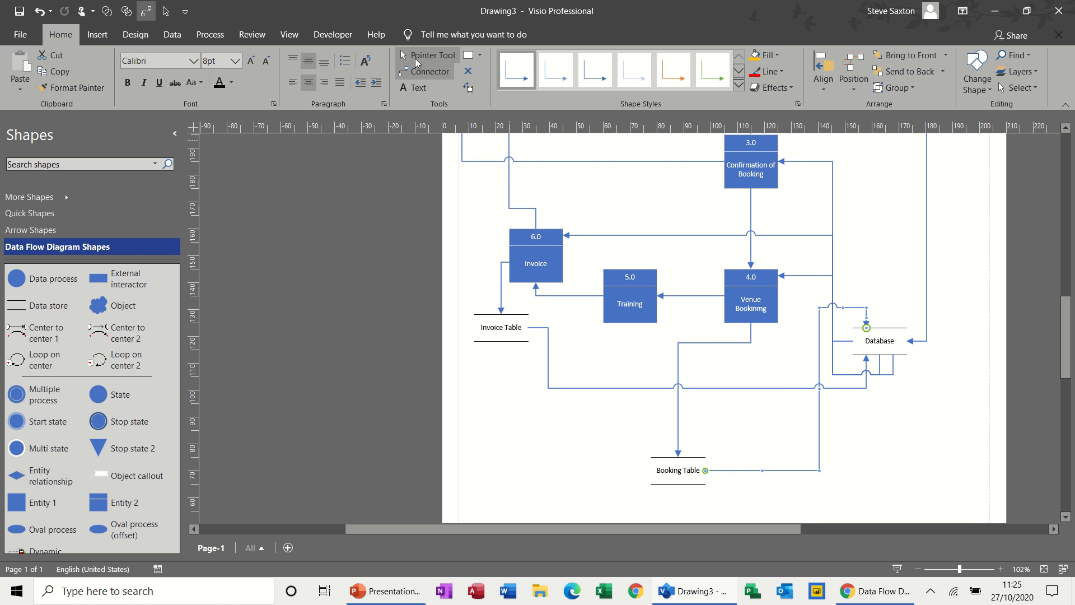
left_click(416, 61)
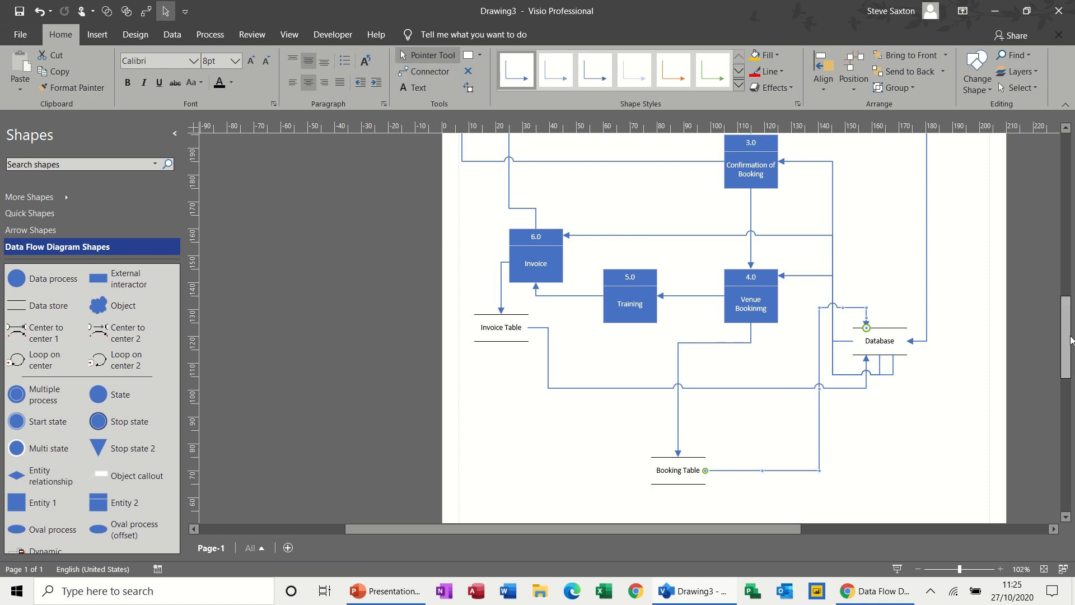
mouse_move(1073, 334)
left_mouse_down()
mouse_move(1070, 264)
mouse_move(1072, 334)
left_mouse_up()
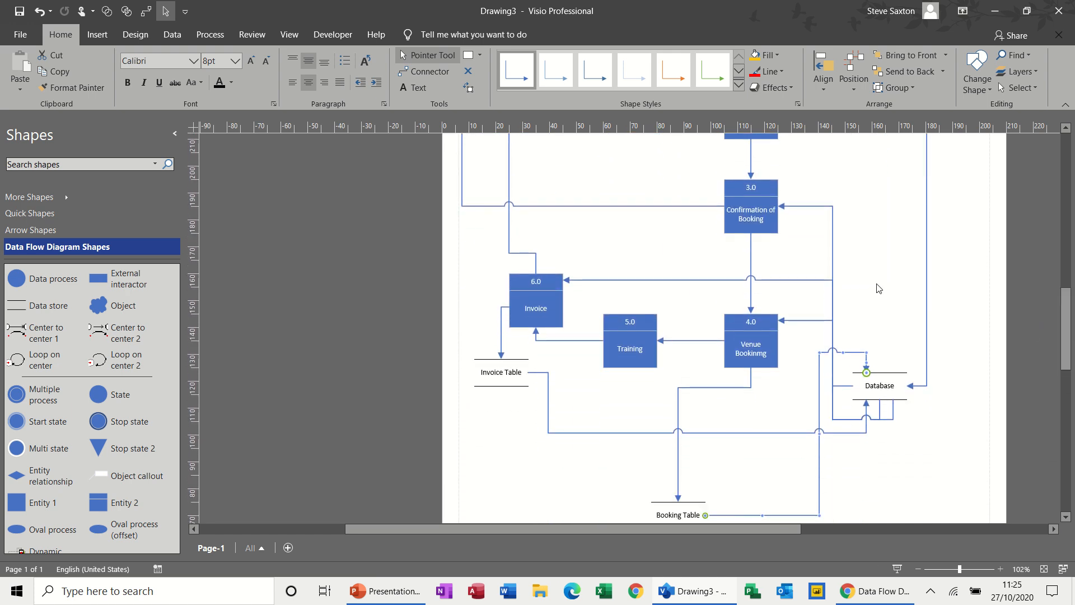